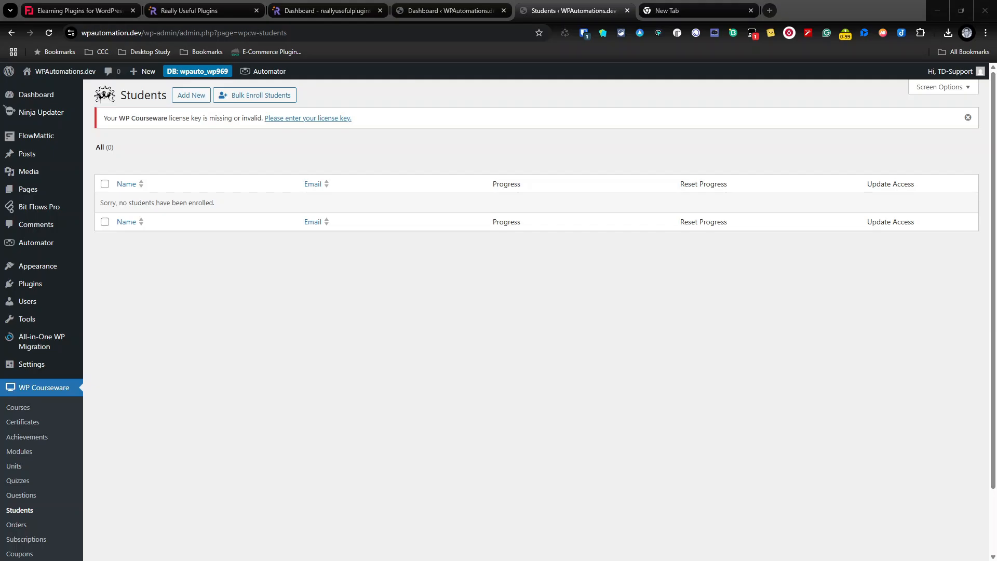
- Look over the Fly Plugins homepage and open the WP Courseware product details page
left_click(78, 11)
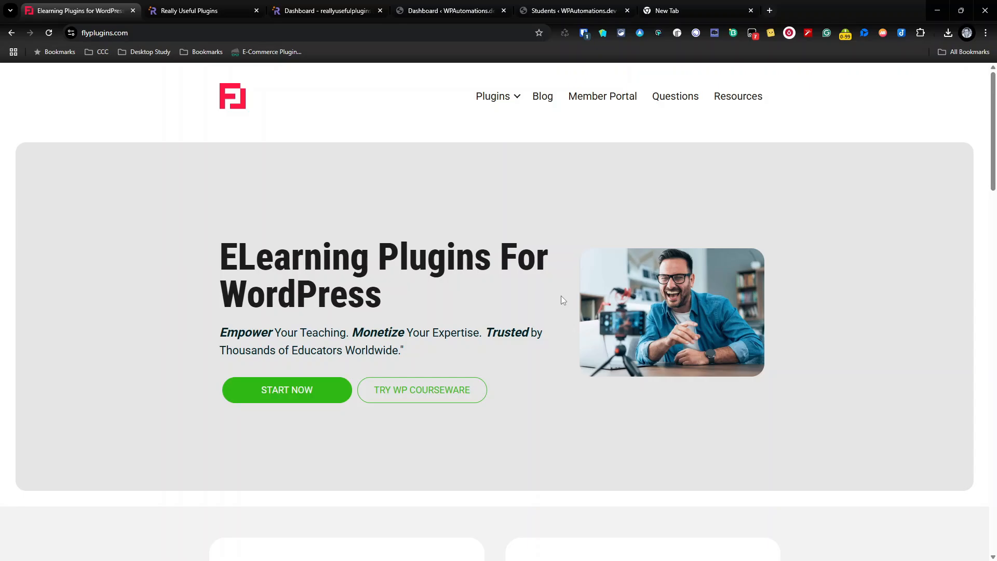
scroll(575, 267, "down", 6)
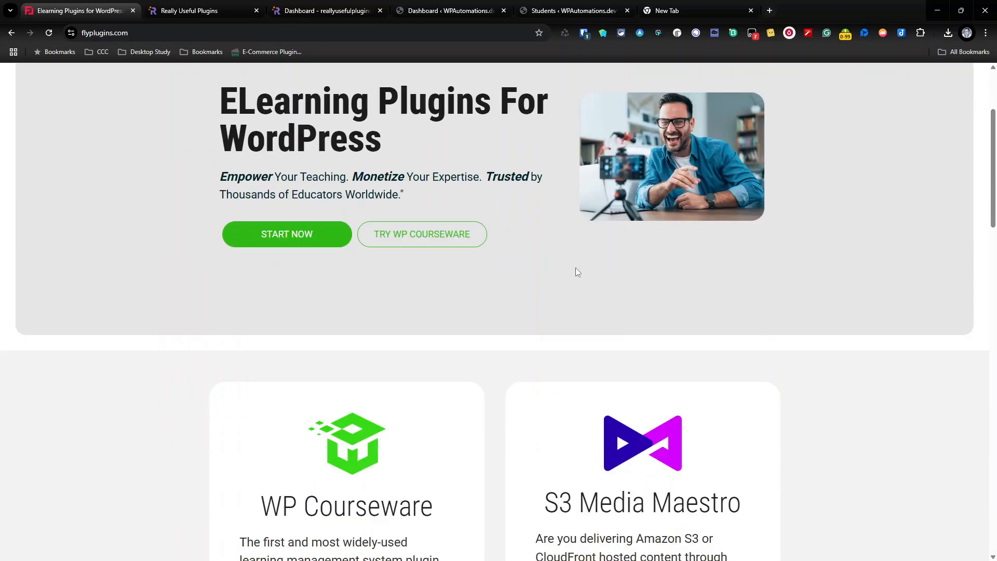
scroll(575, 267, "down", 14)
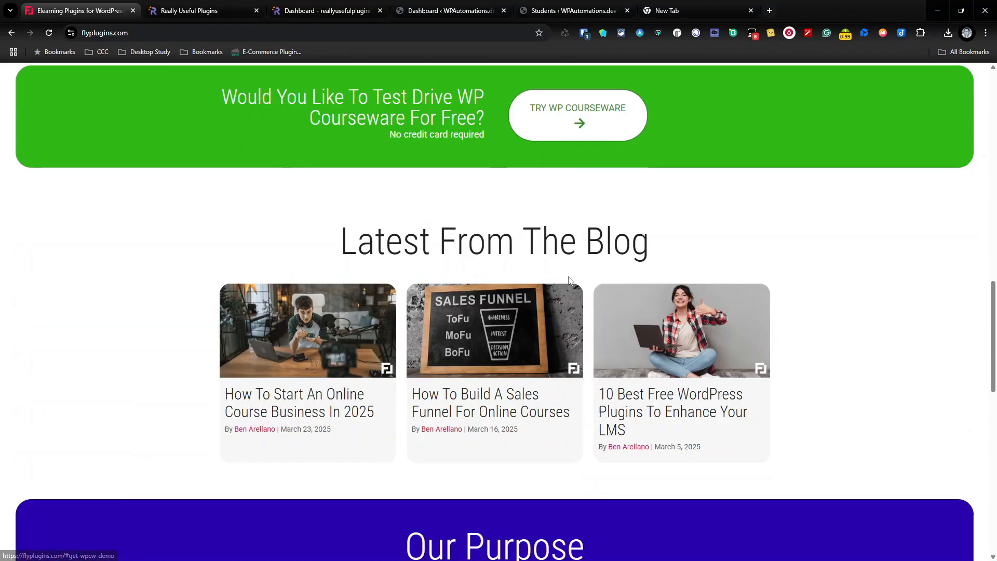
scroll(569, 290, "up", 12)
scroll(568, 285, "down", 3)
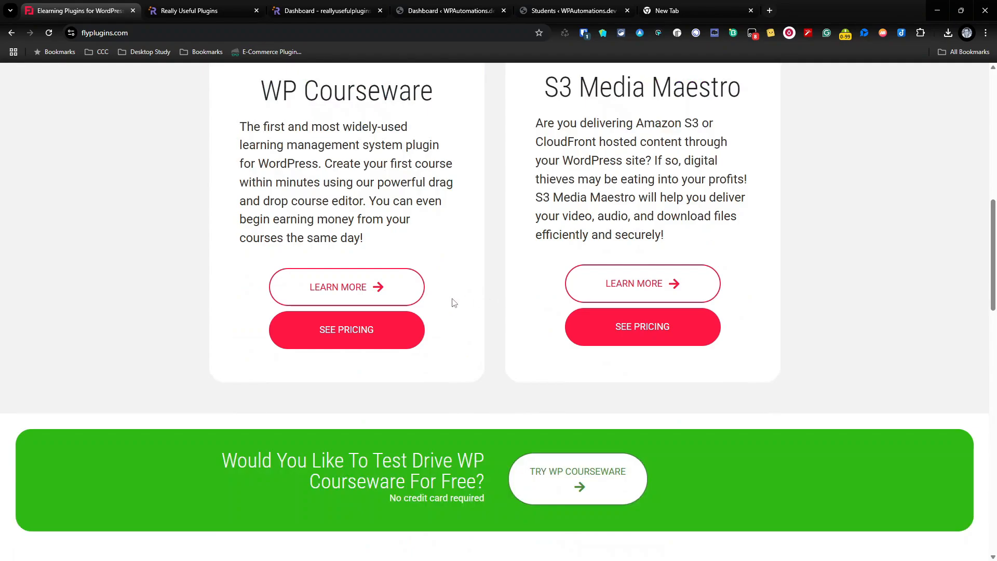
left_click(323, 292)
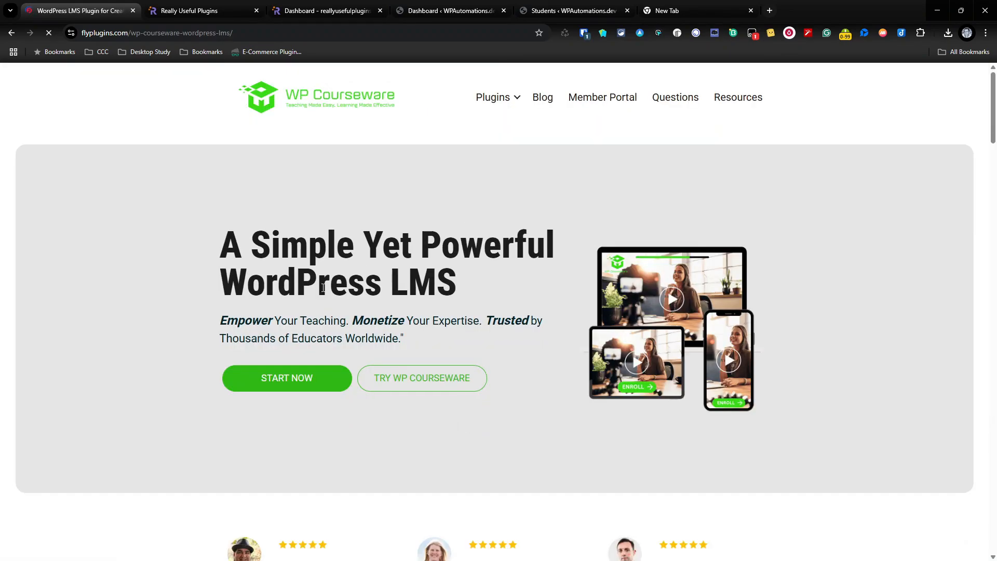
- Review WP Courseware's LMS features on the product page, expanding the Make Money, Memberships and WooCommerce descriptions
scroll(326, 283, "down", 6)
scroll(326, 283, "down", 20)
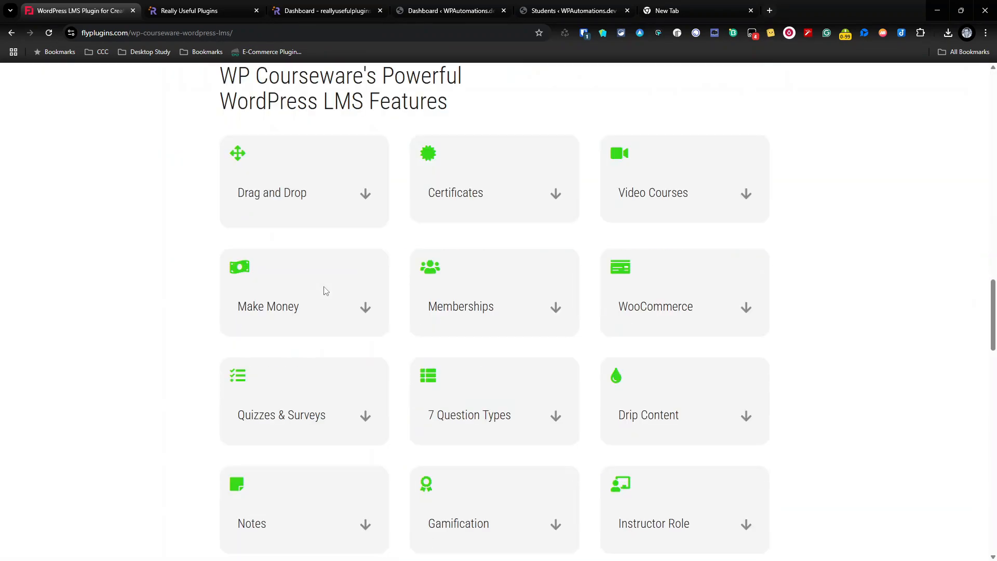
left_click(325, 291)
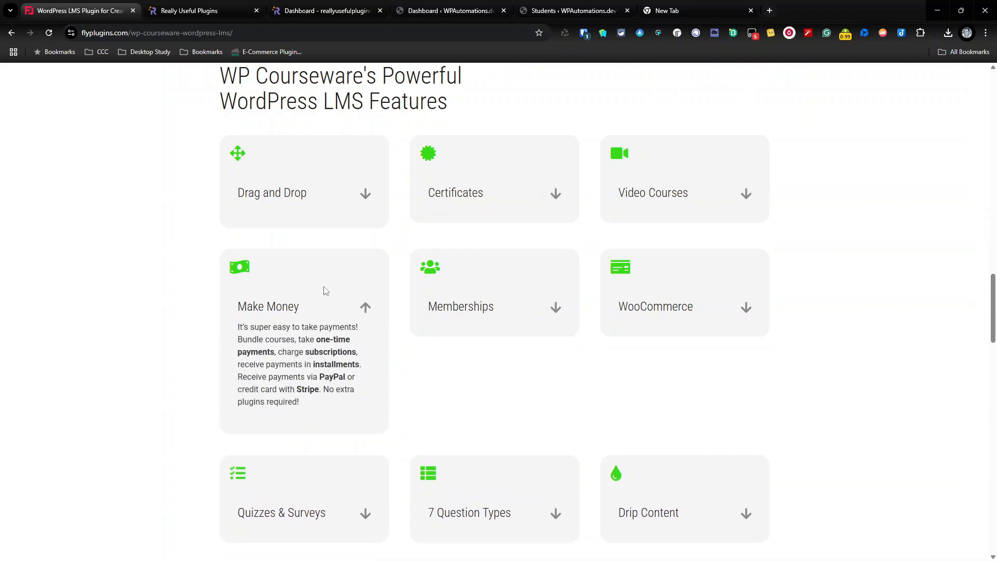
left_click(647, 307)
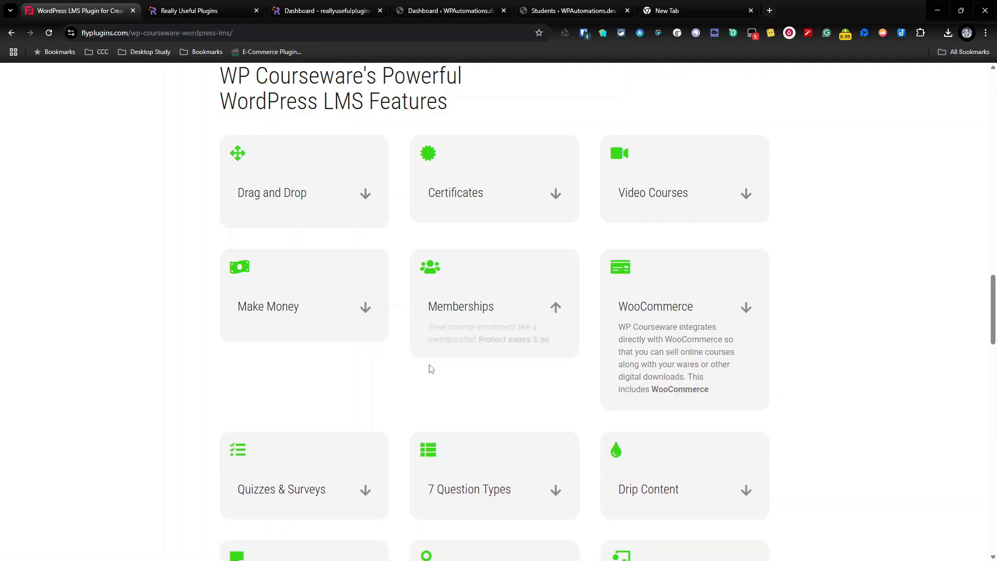
scroll(327, 389, "down", 7)
scroll(263, 425, "up", 8)
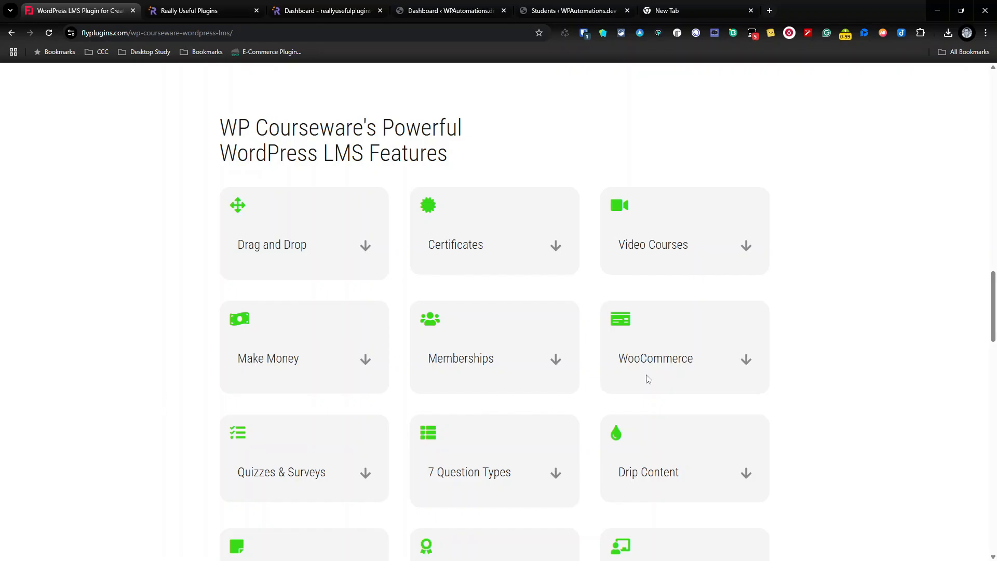
scroll(149, 251, "down", 10)
scroll(213, 371, "down", 2)
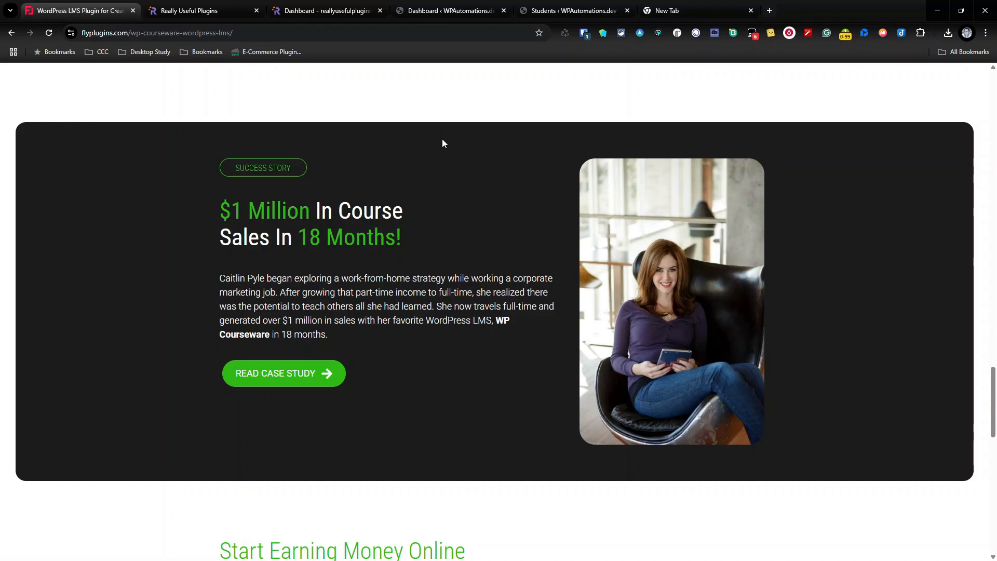
- View the Really Useful Plugins free plugins page and check the WPAutomations.dev installed plugins for Automation for WPCourseware
left_click(340, 16)
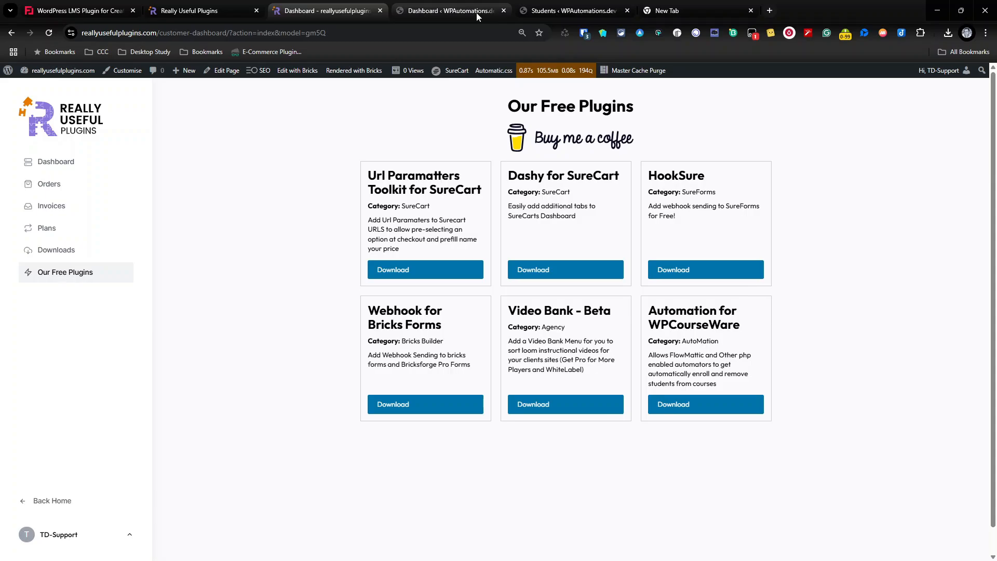
mouse_move(476, 14)
left_click(476, 16)
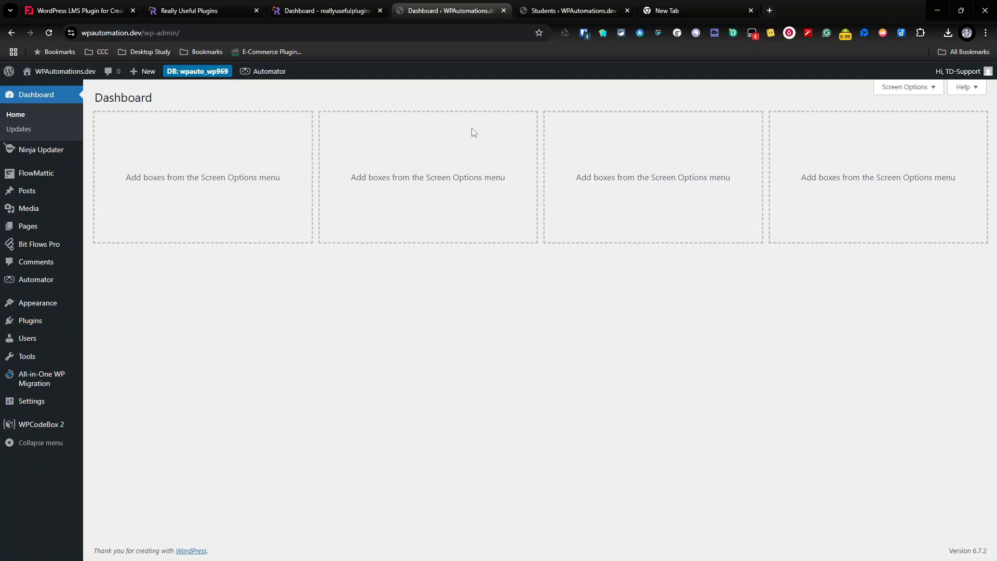
left_click(47, 35)
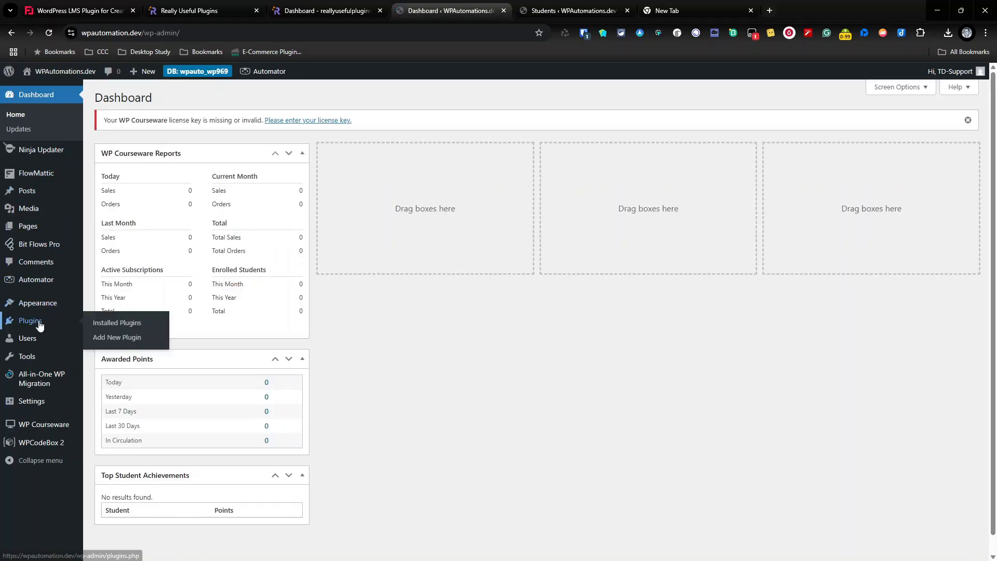
left_click(37, 303)
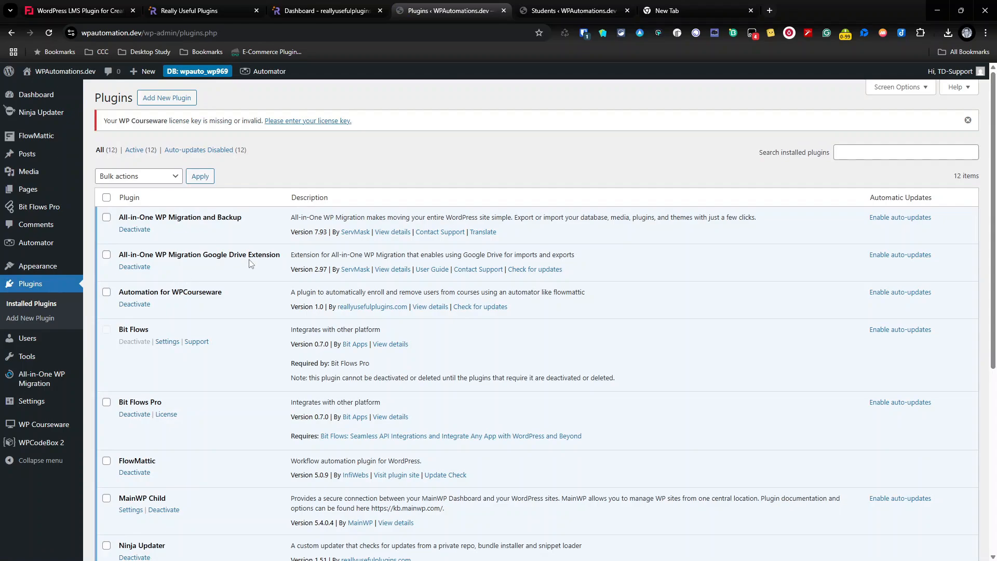
scroll(267, 343, "down", 2)
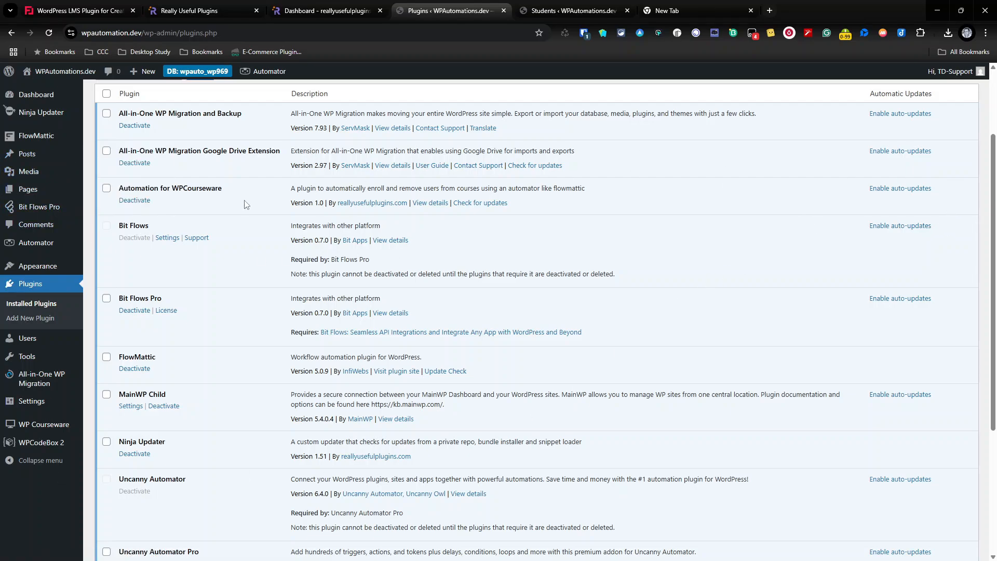
- Open the WP Courseware course list and highlight the shortcode containing the course ID of Our Awesome Test Course
mouse_move(63, 218)
mouse_move(37, 427)
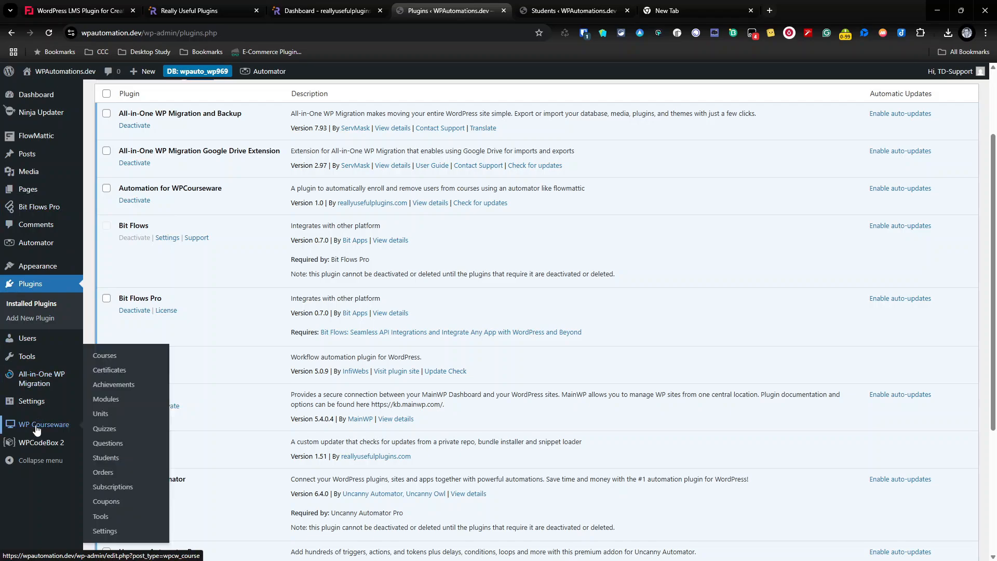
left_click(119, 361)
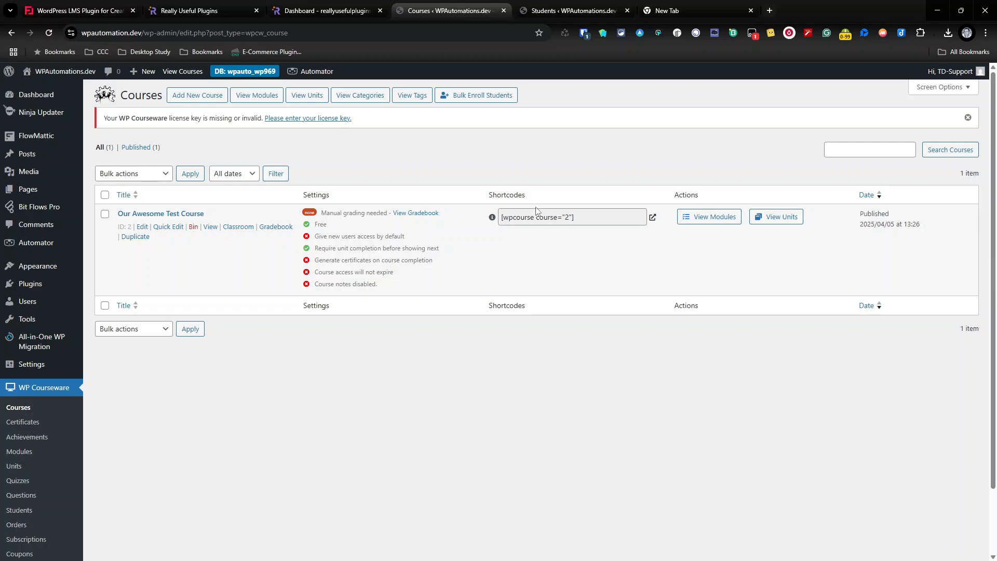
left_click_drag(563, 217, 572, 217)
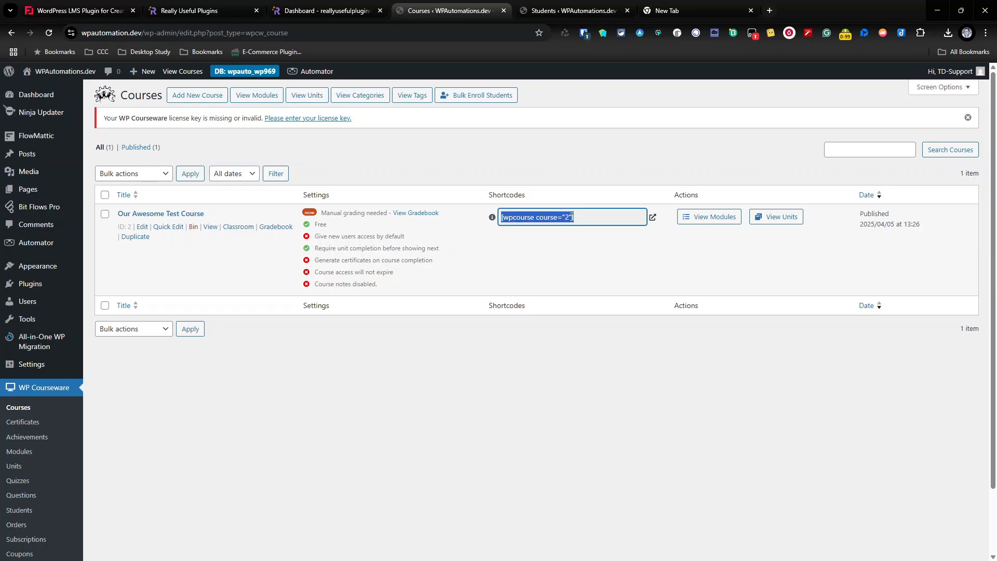
- Open Our Awesome Test Course for editing, inspect the post ID in its URL and return to the course list
left_click(155, 215)
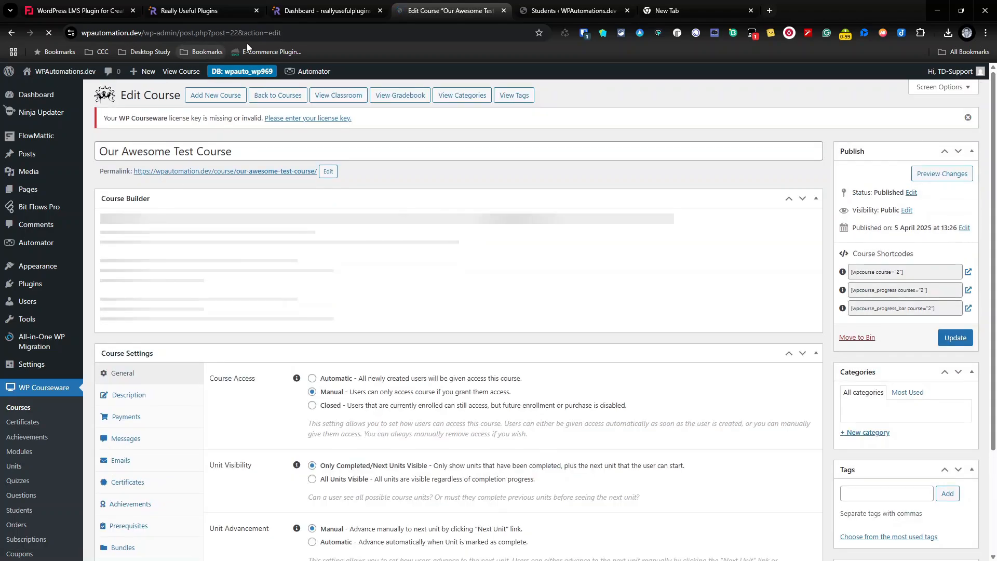
left_click(236, 34)
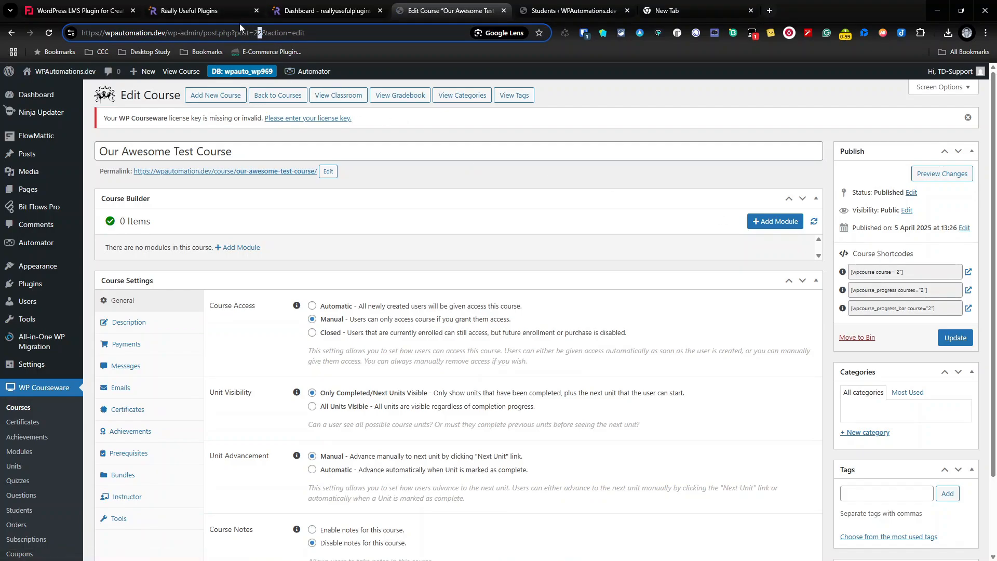
key("Return")
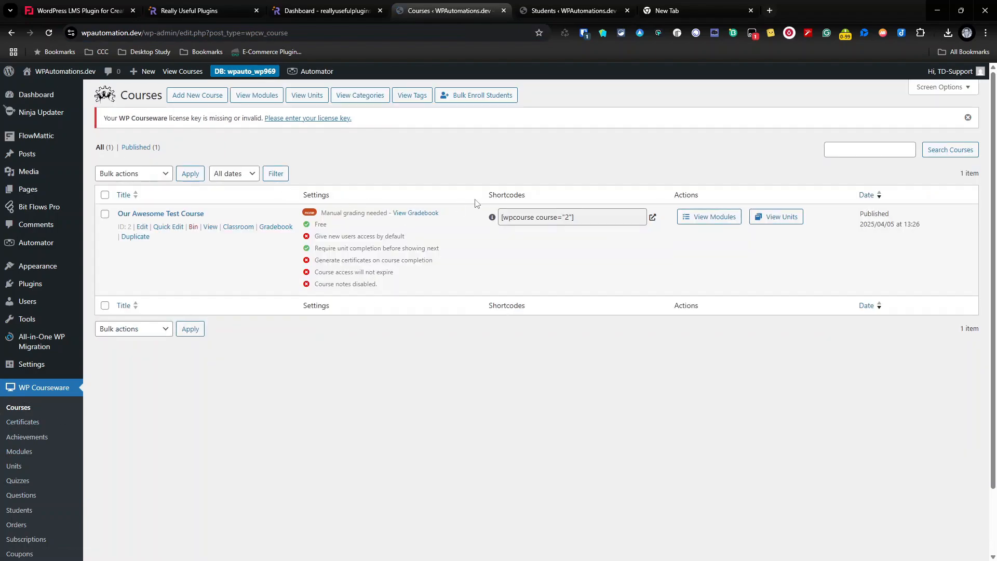
- Check the WP Courseware student list and delete the subscriber account "hello" from the site's users
left_click(23, 511)
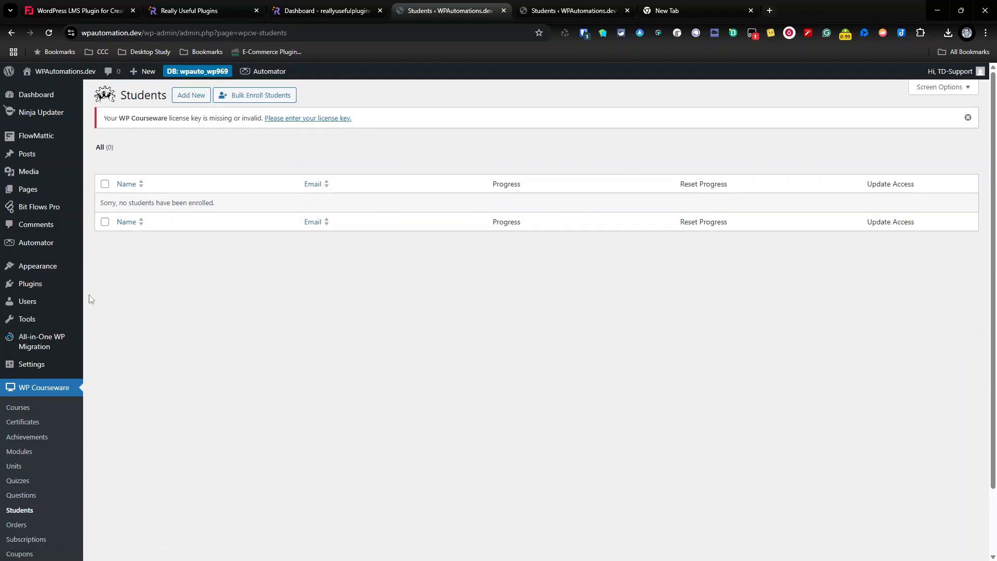
left_click(36, 307)
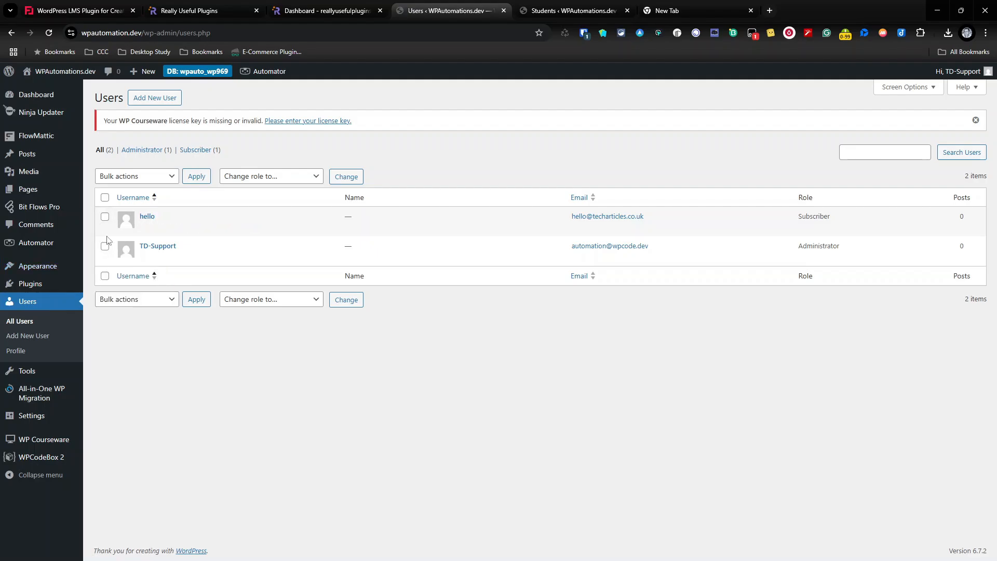
left_click(166, 229)
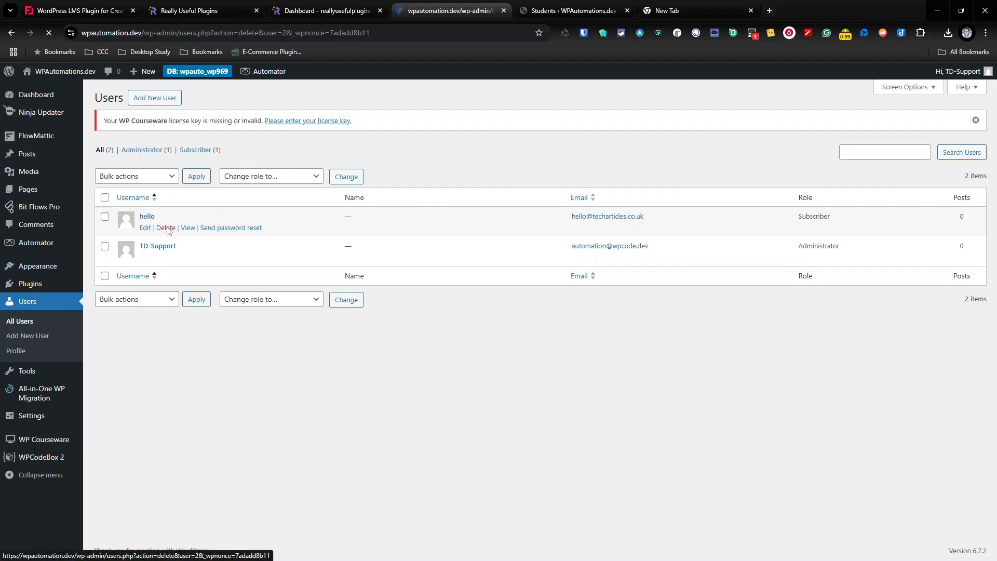
left_click(138, 192)
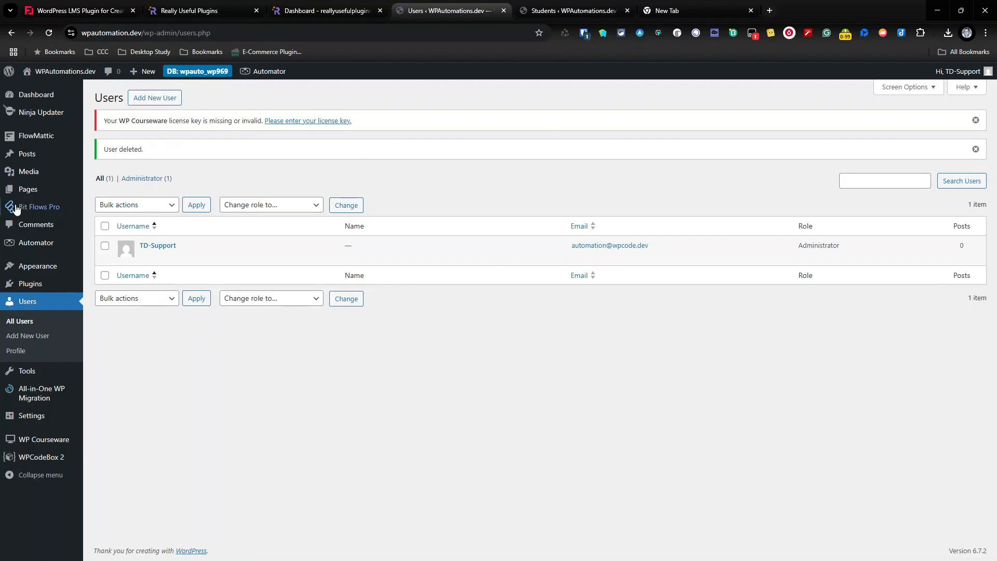
- Open the "Enroll a user" workflow in FlowMattic and show the configuration of its first Call PHP Function action
left_click(37, 136)
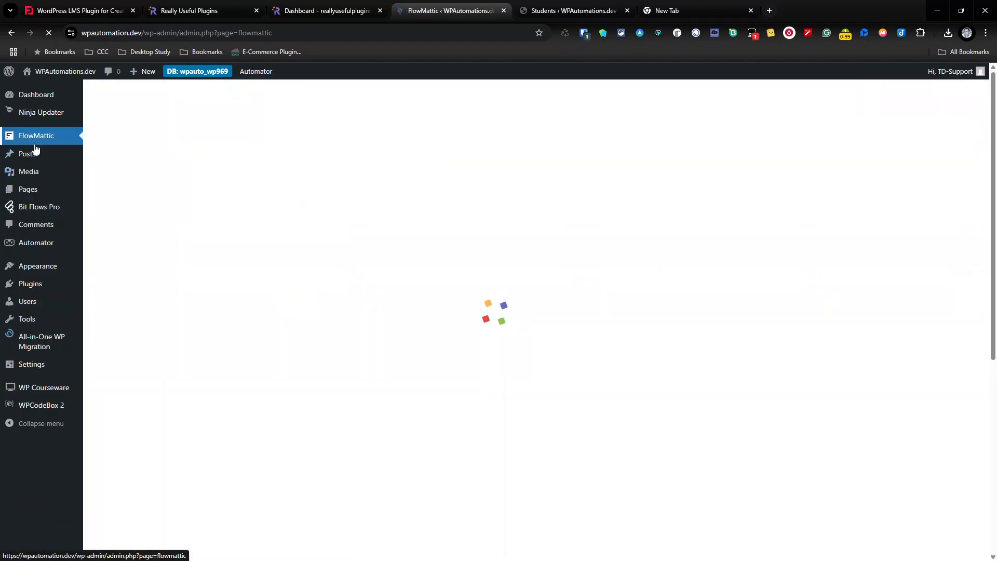
mouse_move(34, 149)
left_click(132, 160)
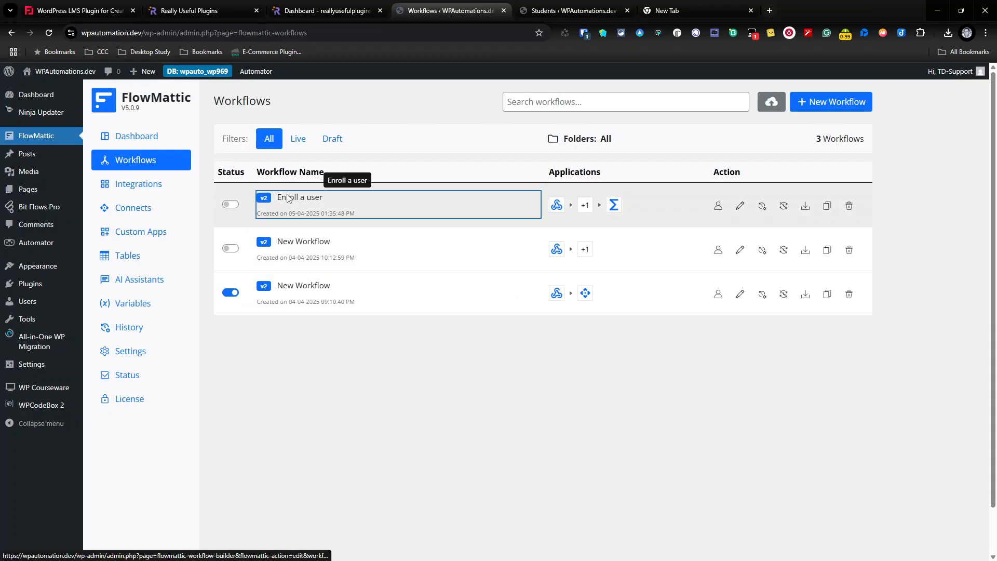
left_click(288, 198)
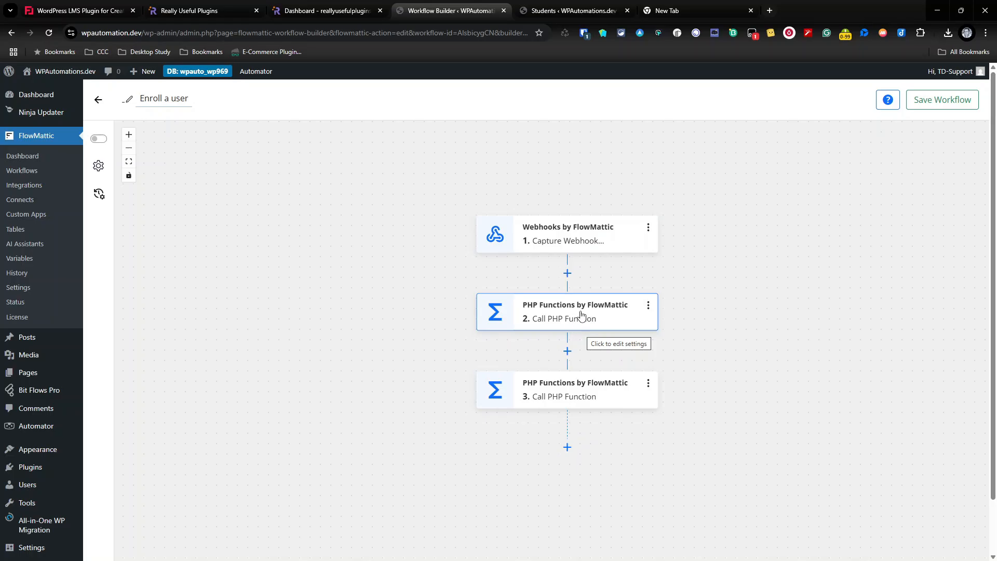
left_click(583, 317)
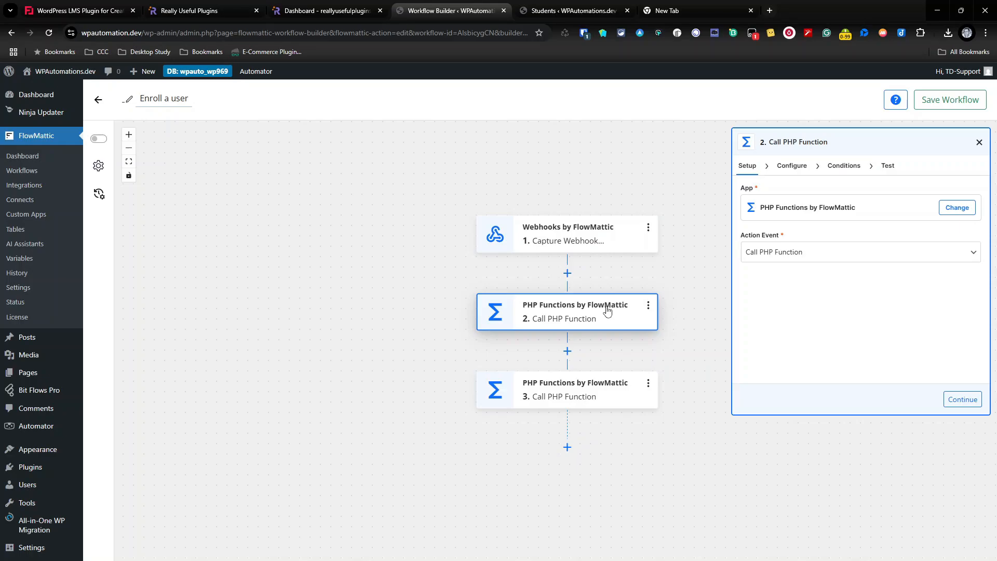
left_click(792, 167)
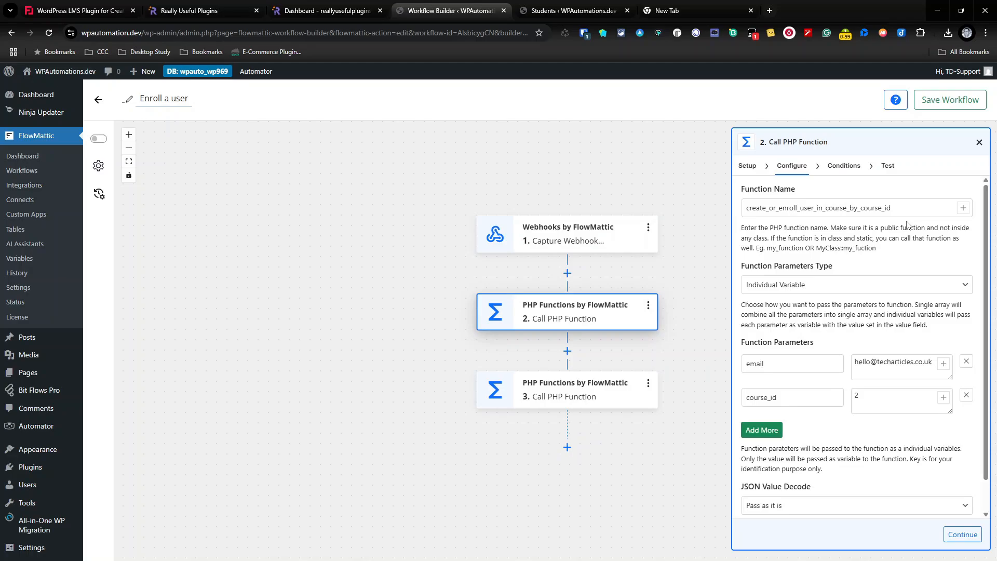
- Open the WP Courseware course list in a new browser tab and select the shortcode of Our Awesome Test Course
mouse_move(81, 453)
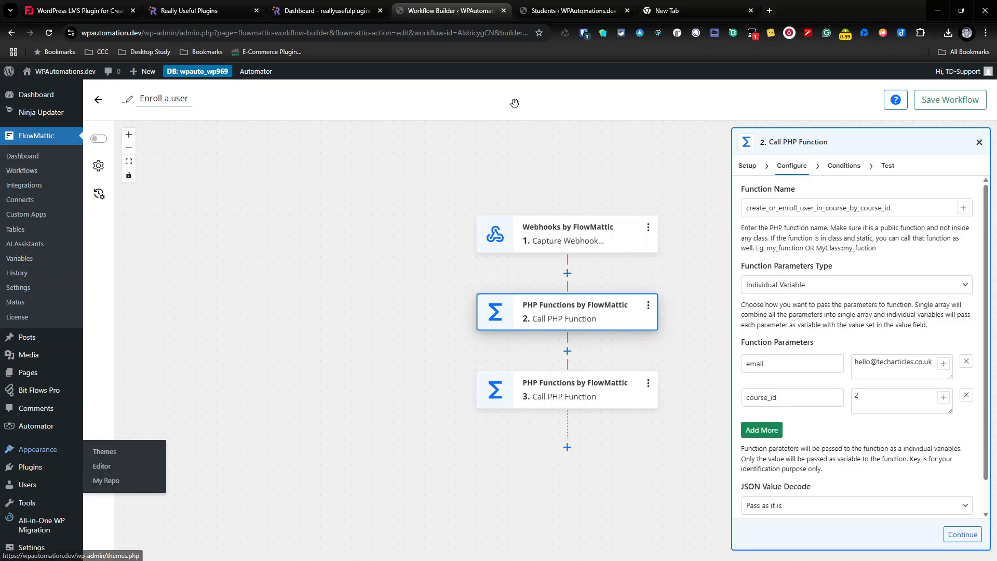
left_click(571, 11)
right_click(19, 406)
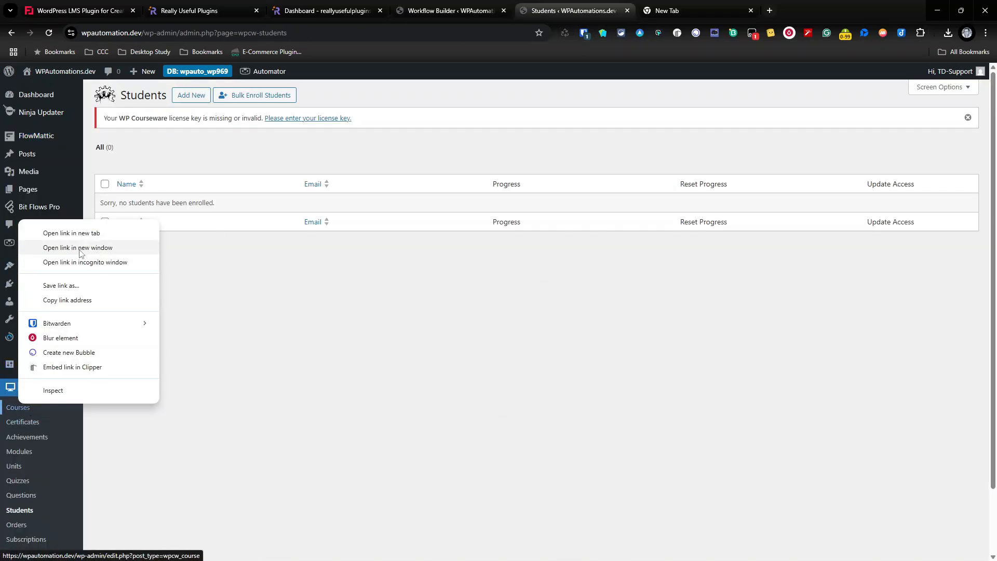
left_click(72, 233)
left_click(675, 11)
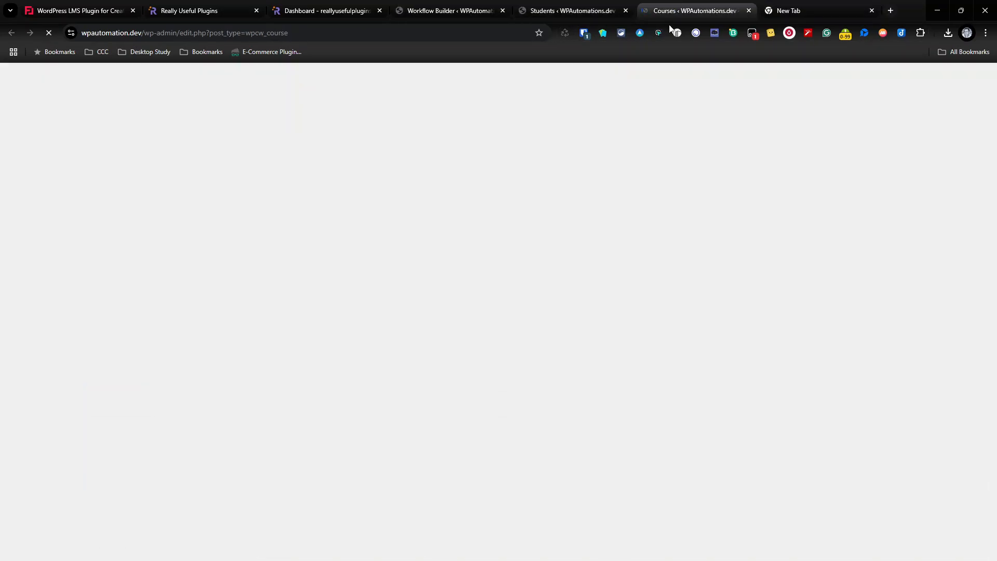
double_click(565, 217)
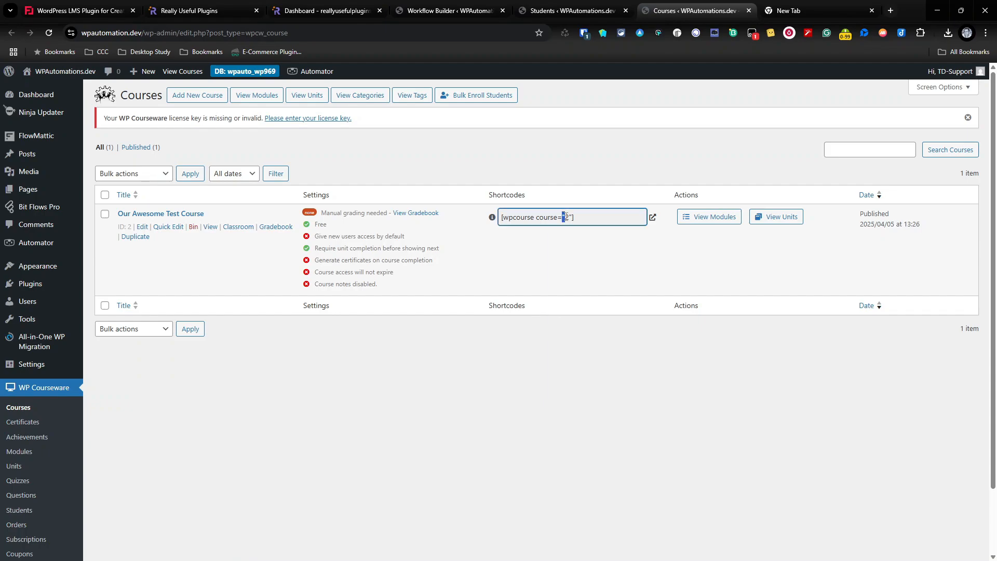
key("ctrl+a")
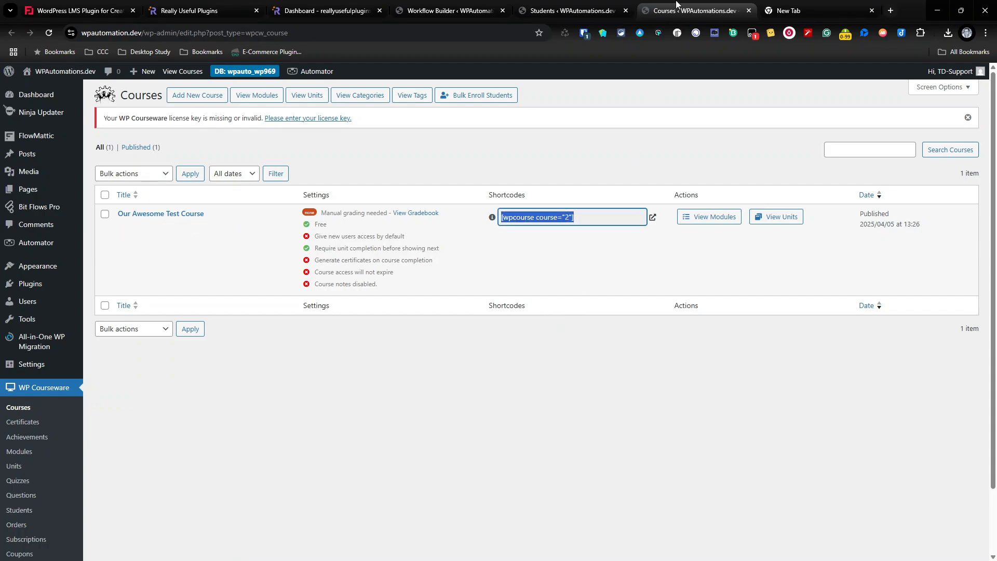
- Return to the Enroll a user workflow and run a test of step 2, the create_or_enroll_user_in_course_by_course_id action
left_click(442, 10)
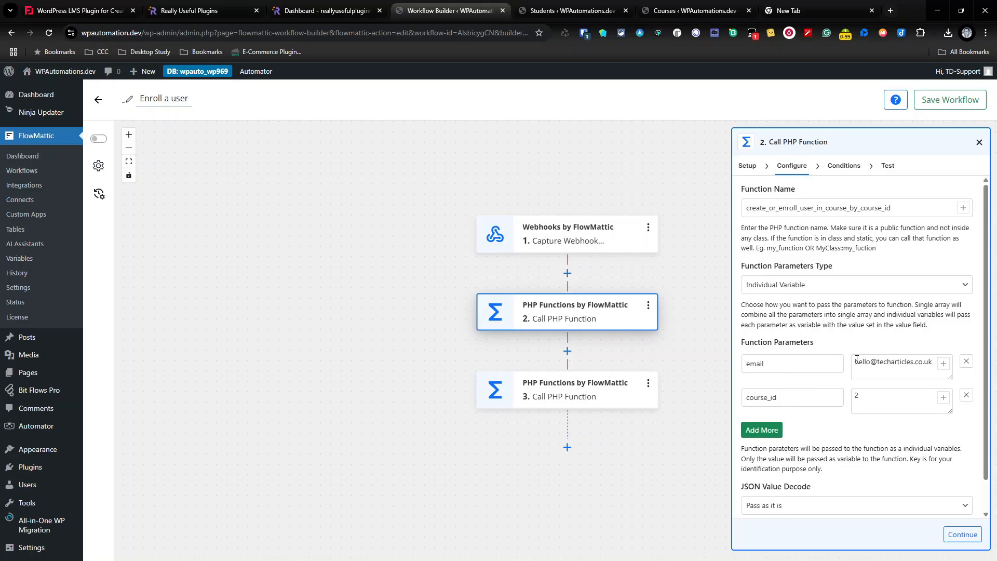
scroll(860, 366, "down", 1)
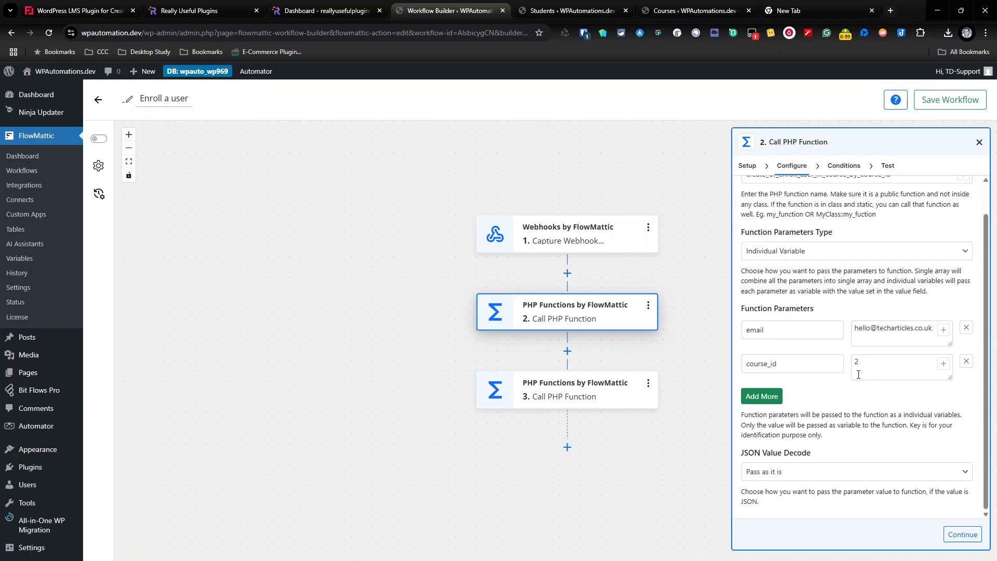
left_click(958, 539)
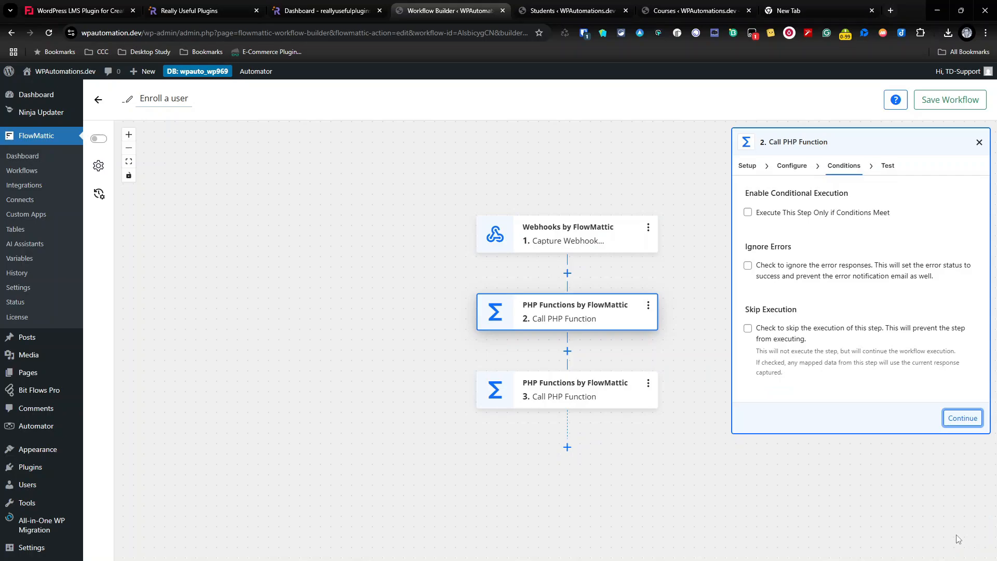
left_click(958, 425)
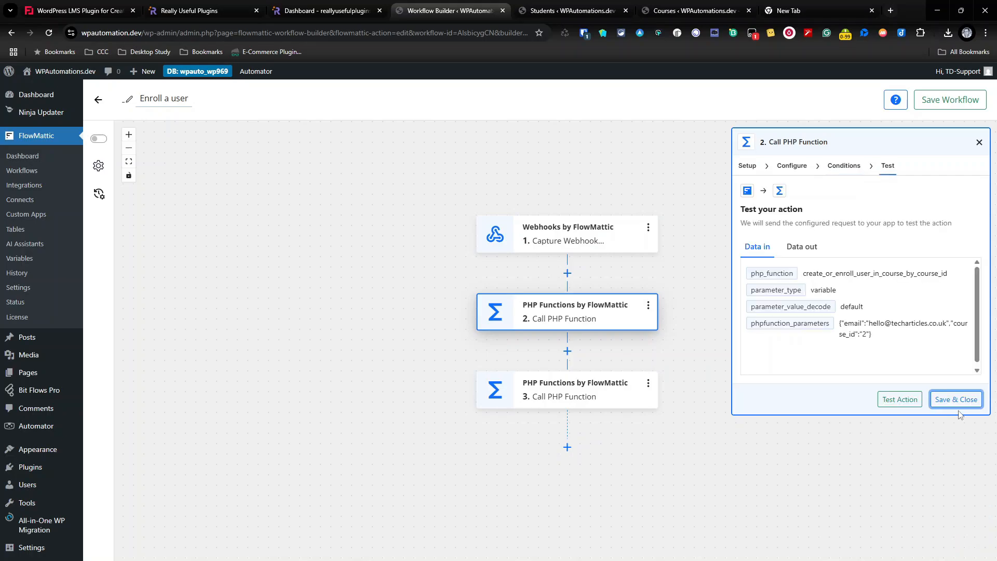
left_click(901, 404)
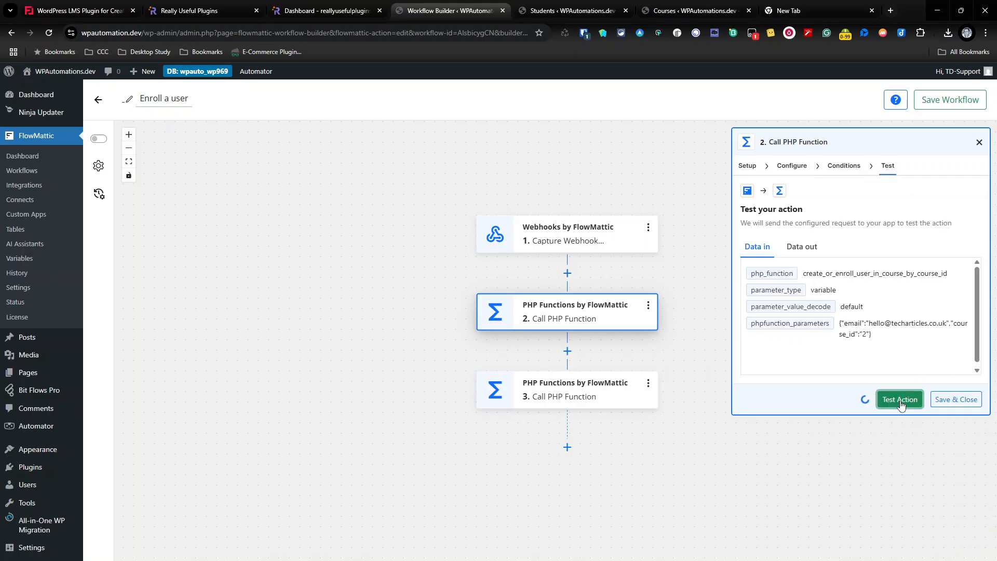
- Examine the test response of the enroll action, highlighting the course post ID in the returned course data
scroll(862, 306, "down", 2)
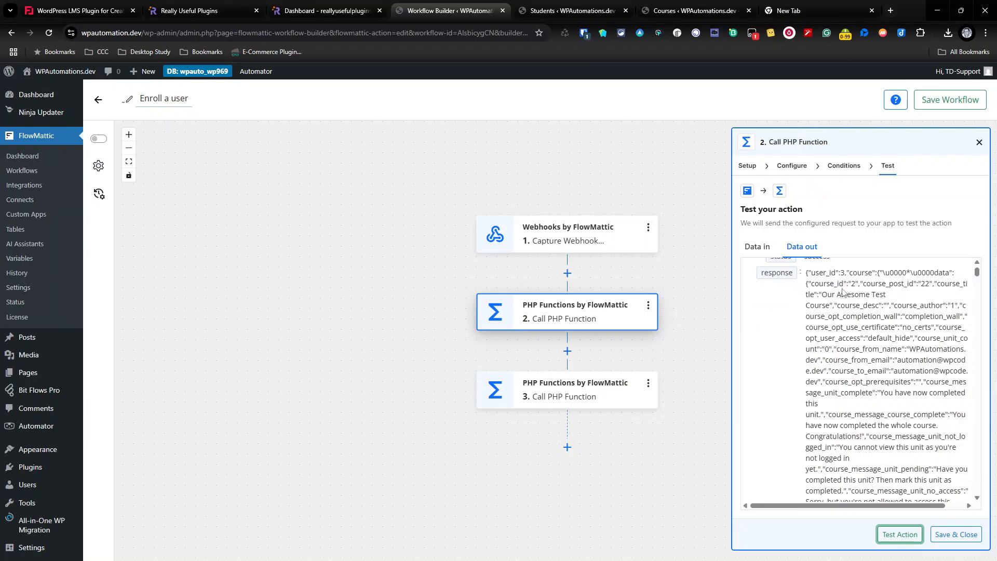
left_click_drag(823, 272, 911, 289)
left_click(930, 286)
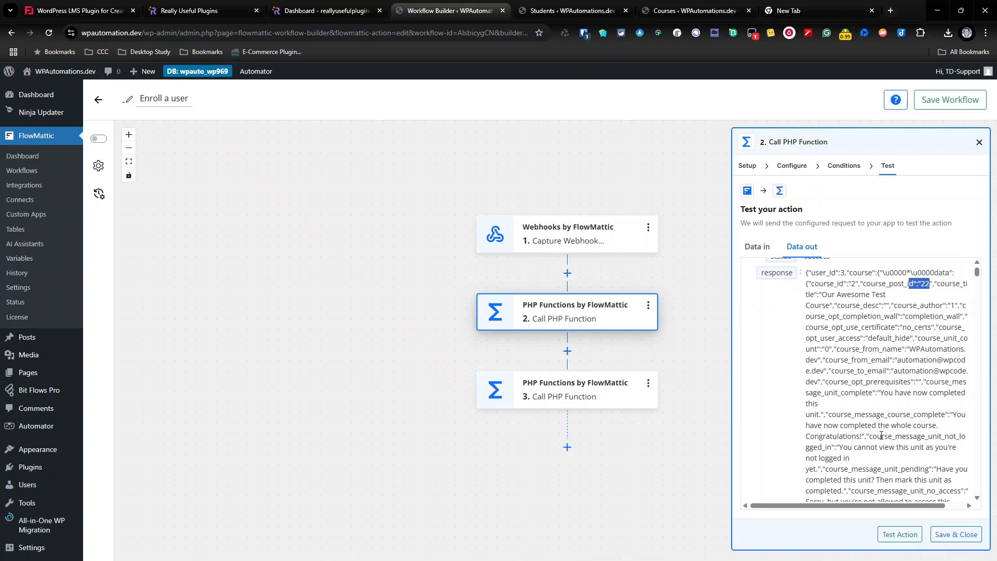
scroll(925, 305, "down", 10)
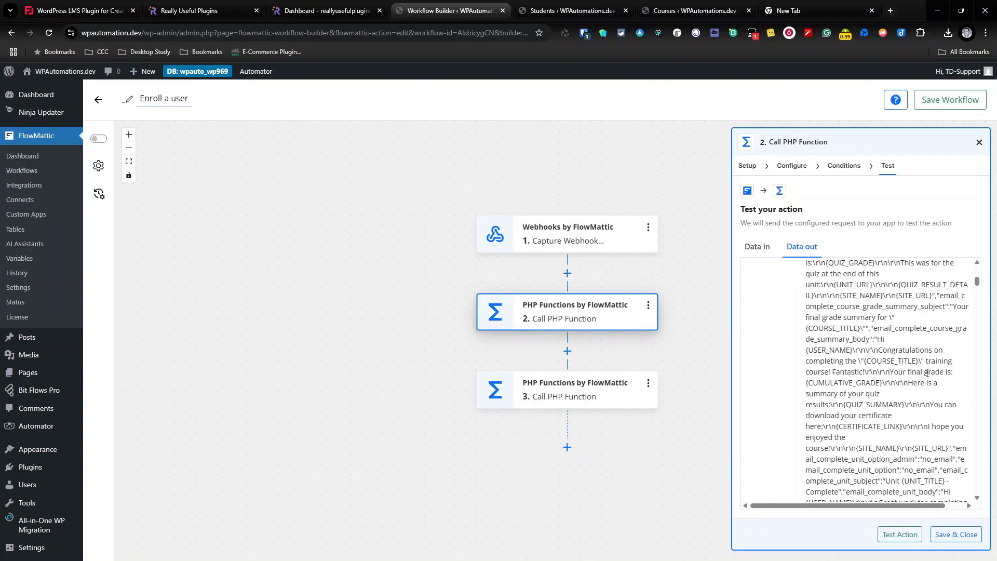
- Save and close the enroll action and reload the WP Courseware student list to check the enrollment
left_click(961, 534)
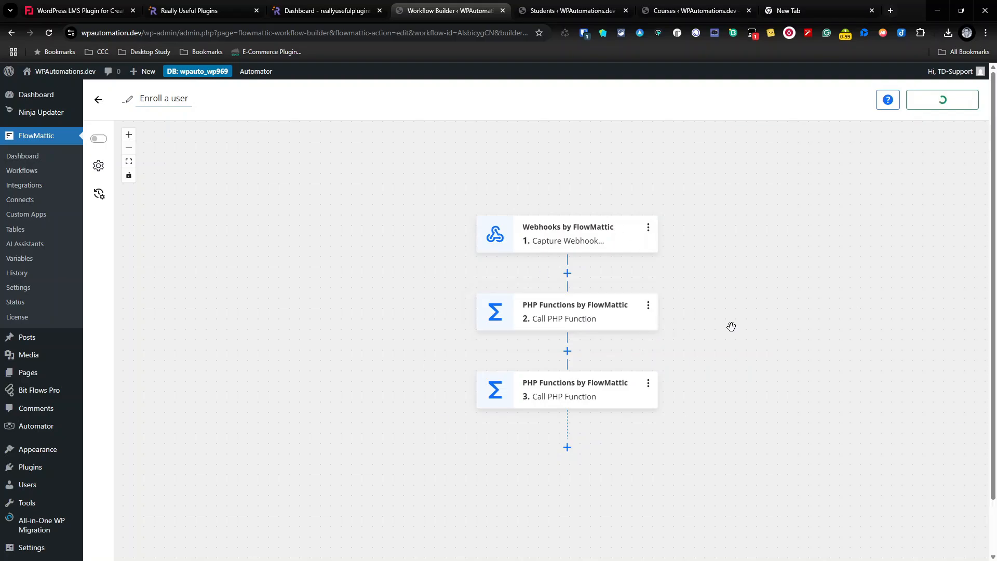
left_click(576, 10)
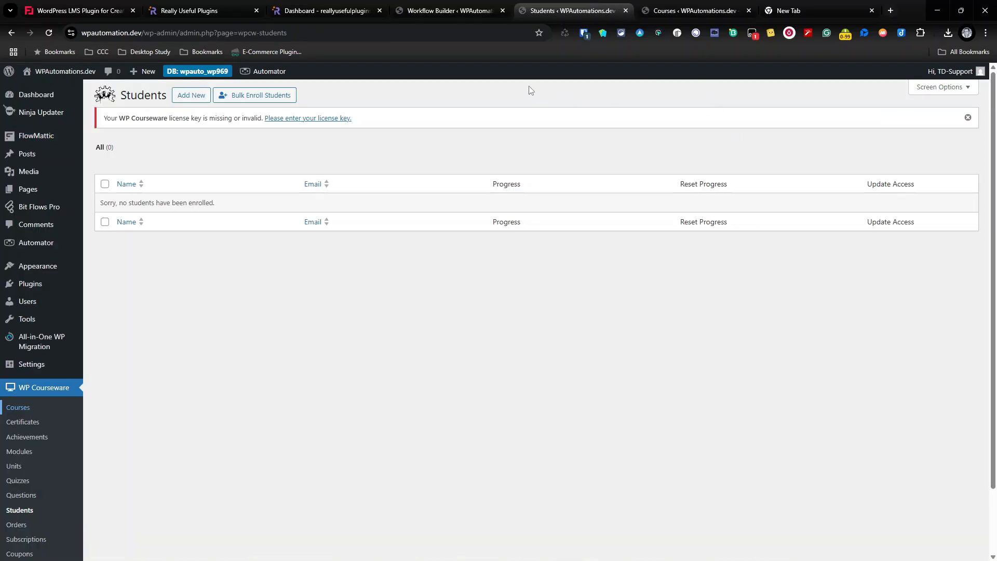
left_click(50, 34)
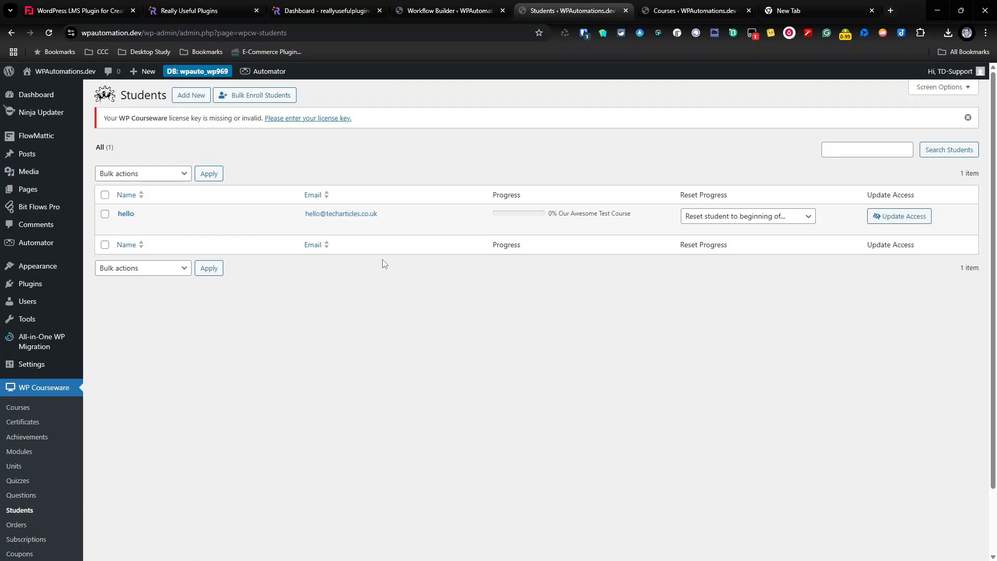
- Show the configuration of step 3, the course removal PHP function, and reload the WP Courseware student list for comparison
left_click(441, 11)
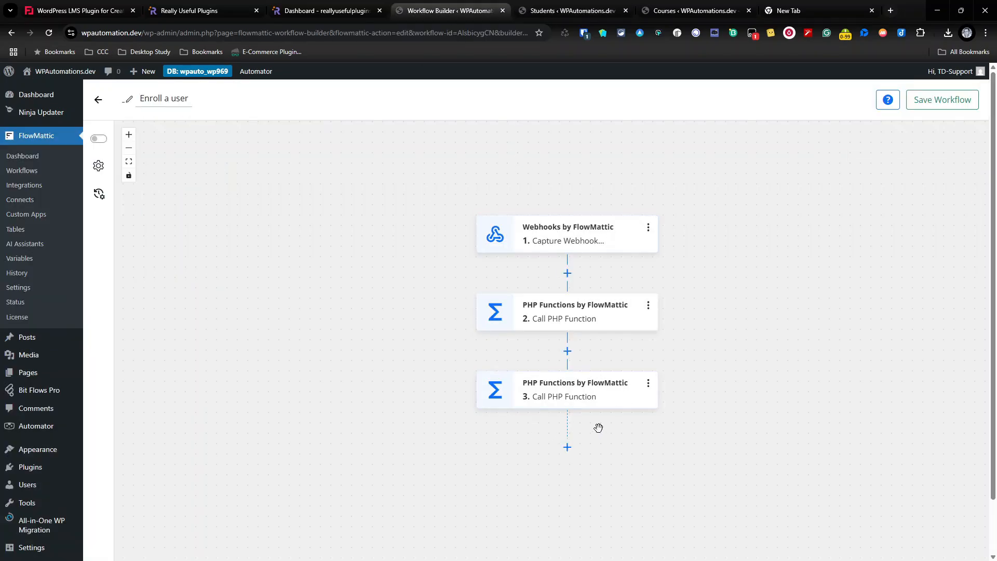
left_click(601, 404)
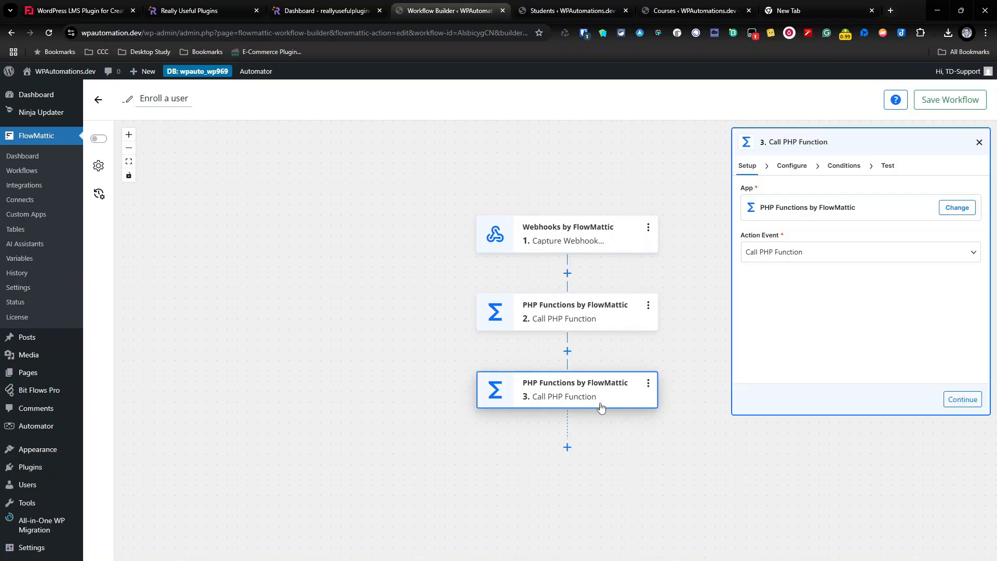
left_click(799, 167)
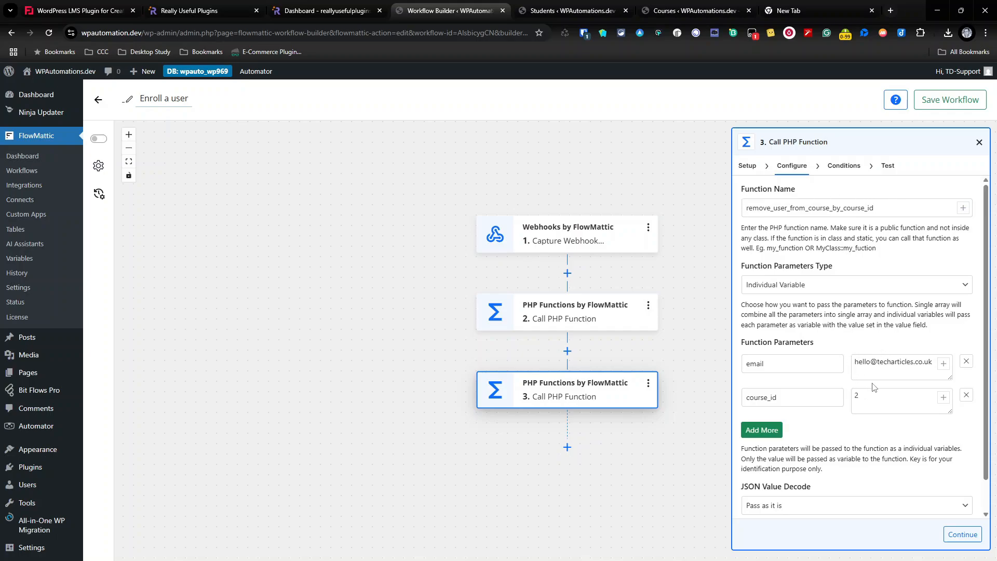
left_click(576, 10)
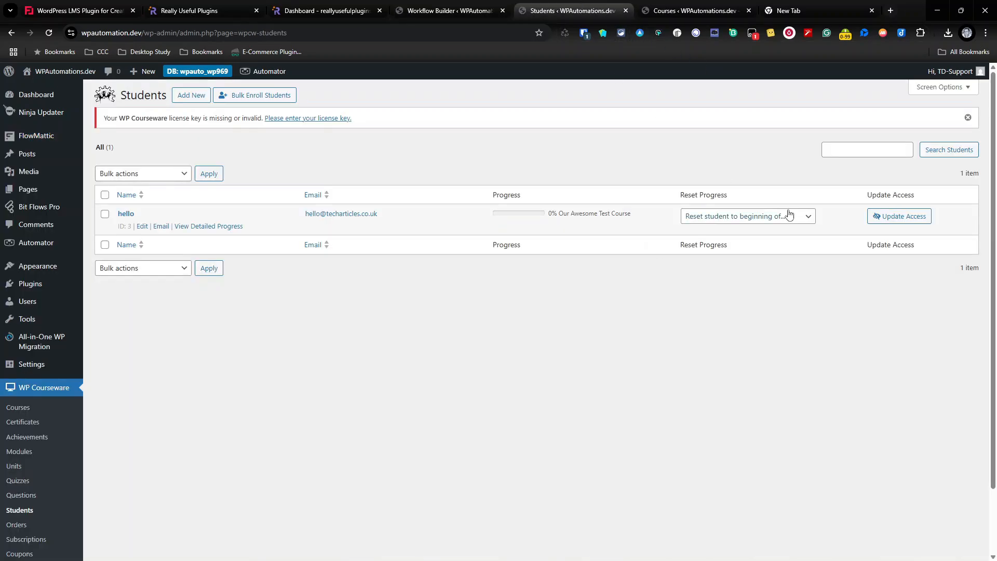
left_click(41, 32)
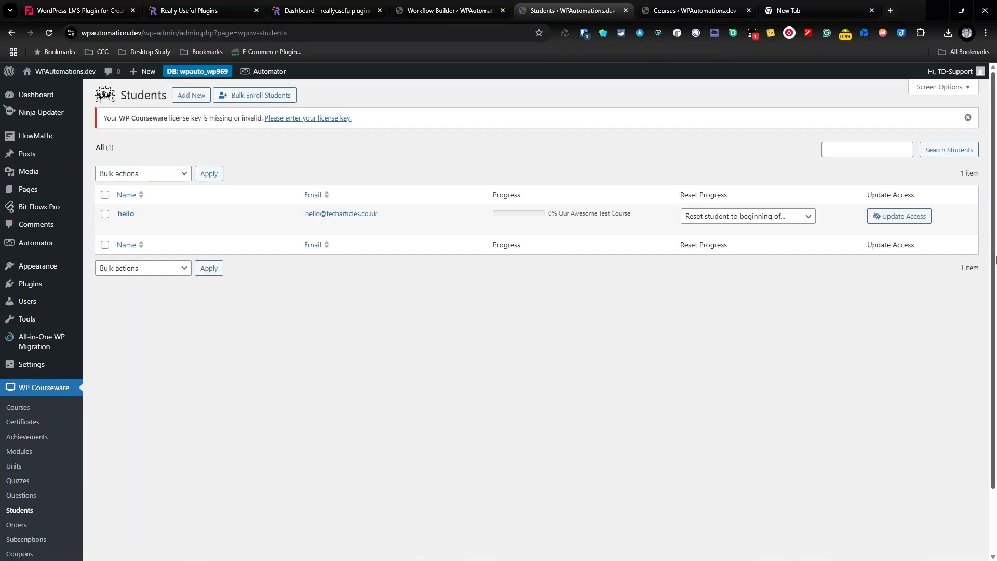
- Run a test of workflow step 3, the remove_user_from_course_by_course_id action
left_click(432, 12)
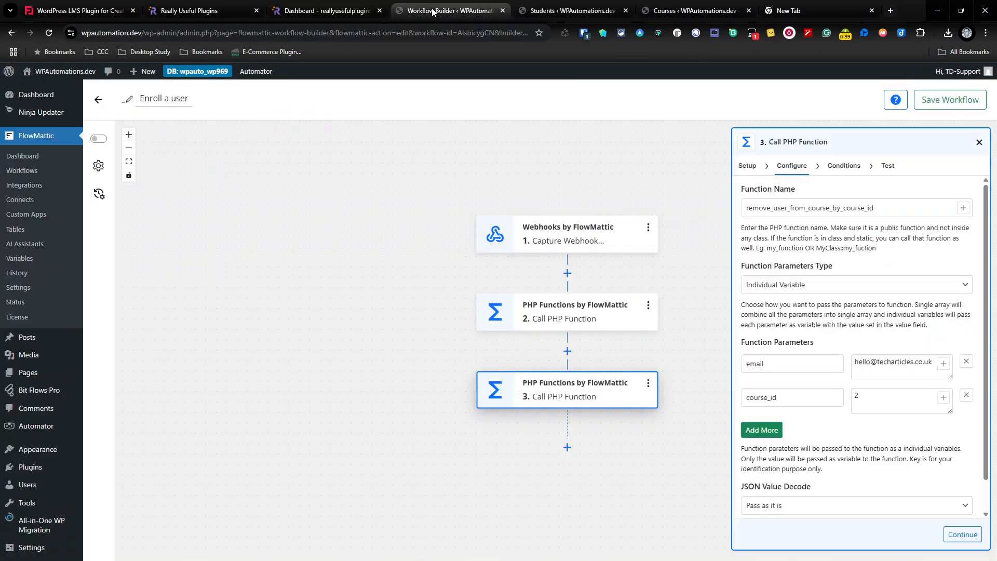
left_click(962, 533)
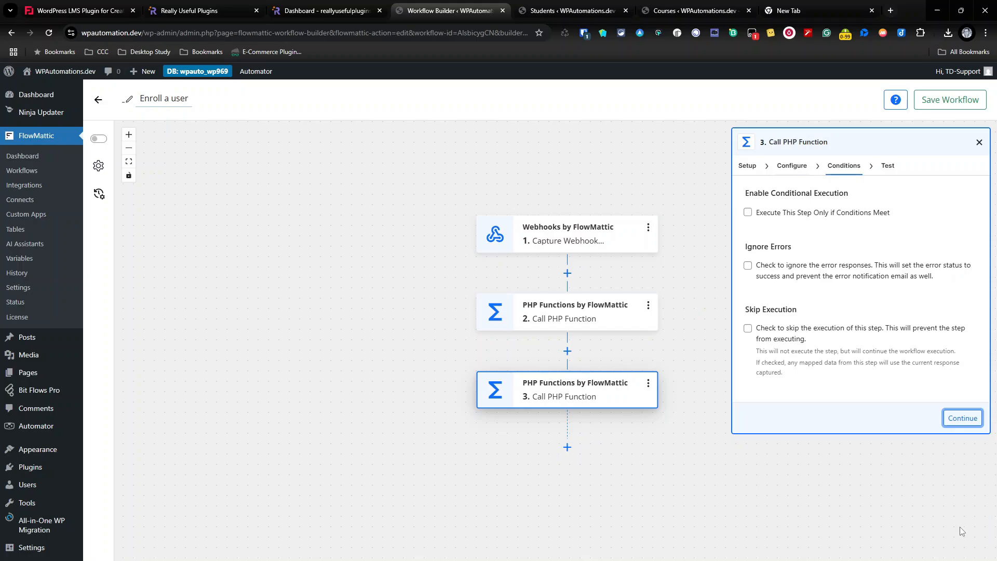
left_click(947, 414)
left_click(897, 399)
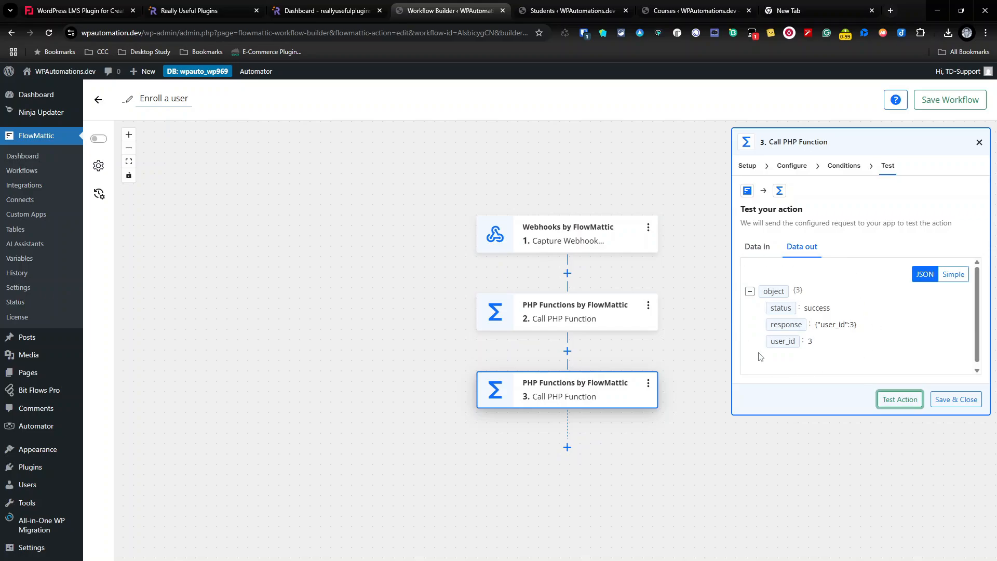
- Reload the WP Courseware student list to check the removal and open the list of the site's users
left_click(571, 10)
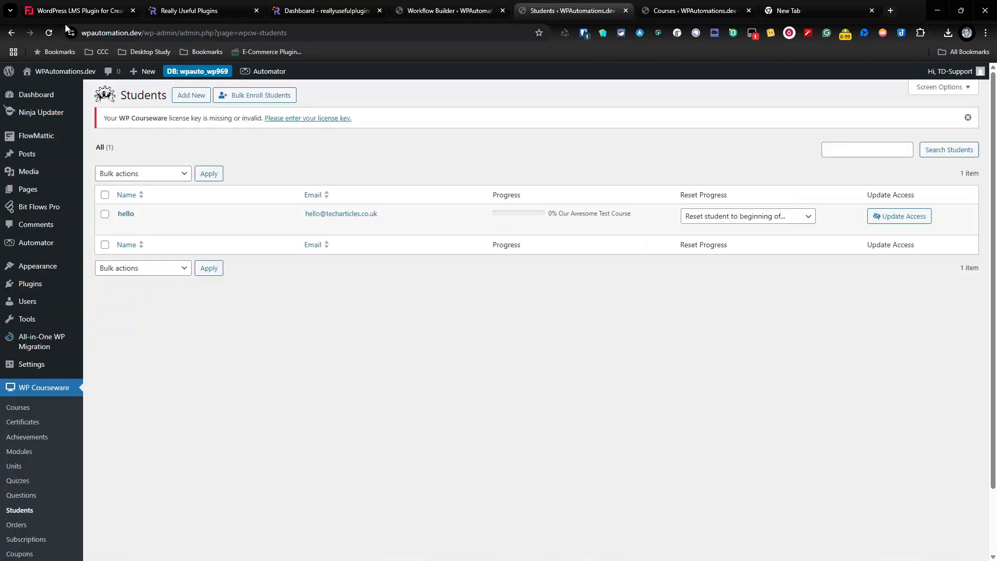
left_click(52, 33)
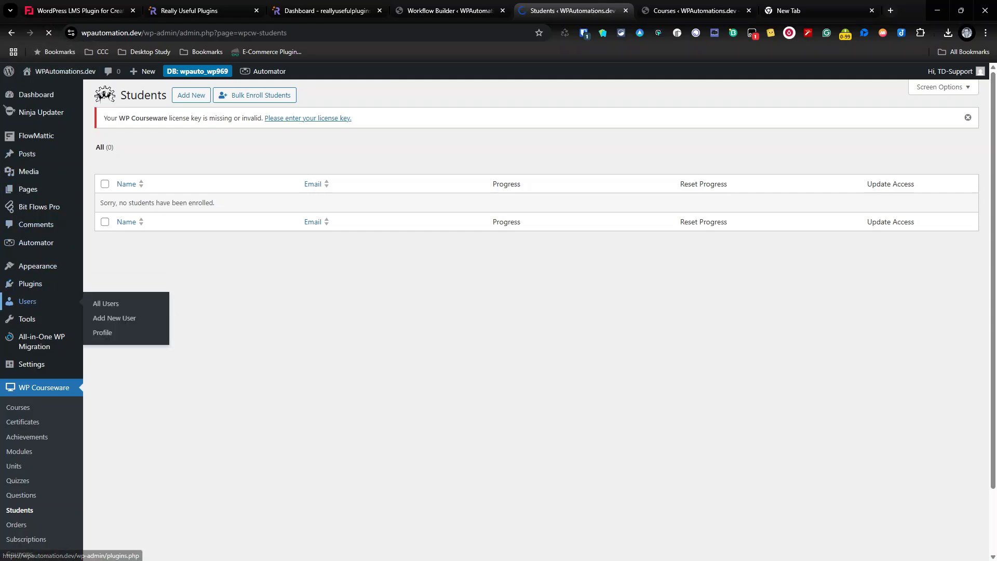
left_click(37, 305)
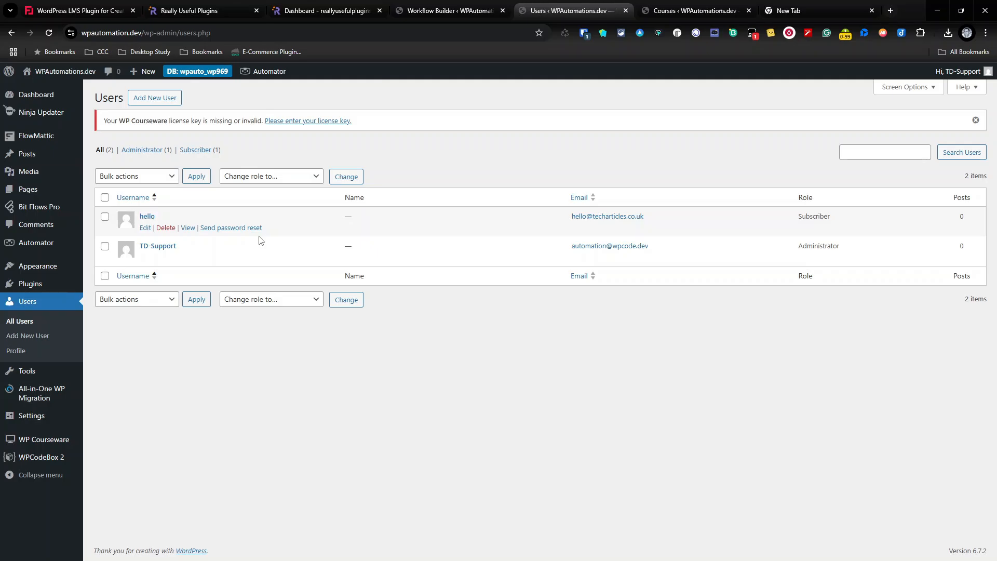
- Find Automation for WPCourseware in the Really Useful Plugins documentation and read through its "How to Automatically Enroll a user" article
left_click(242, 14)
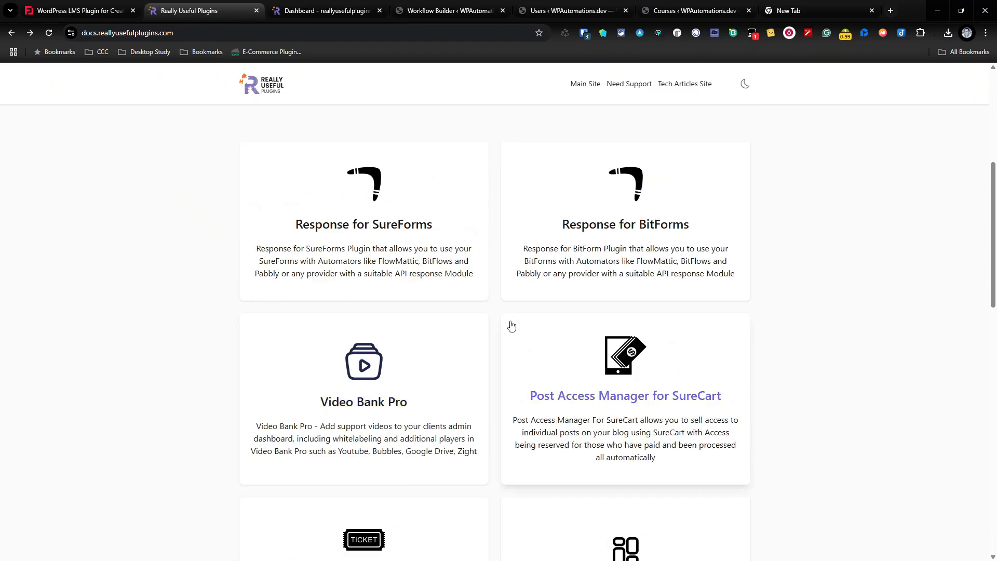
scroll(511, 325, "up", 5)
scroll(438, 292, "down", 3)
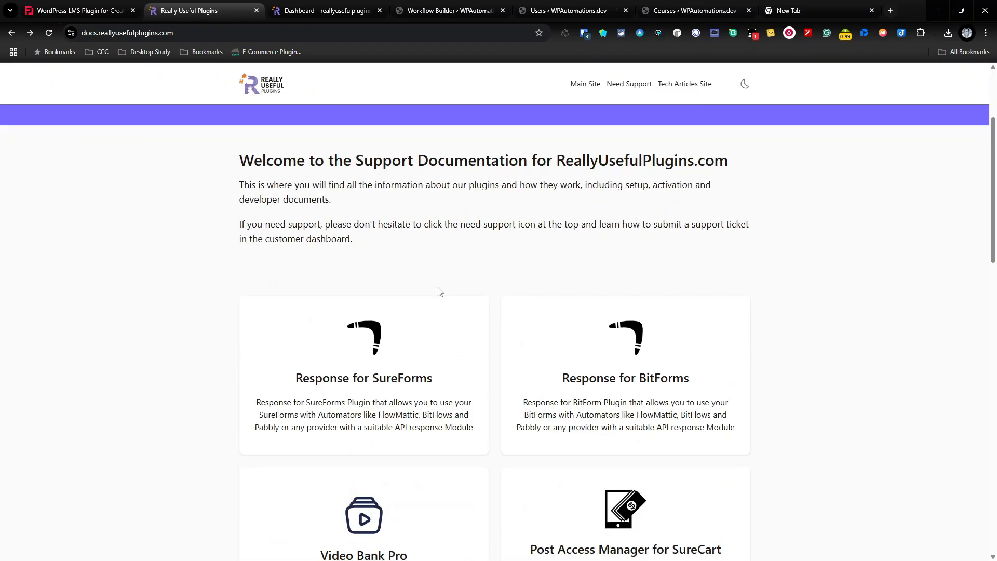
scroll(439, 292, "down", 10)
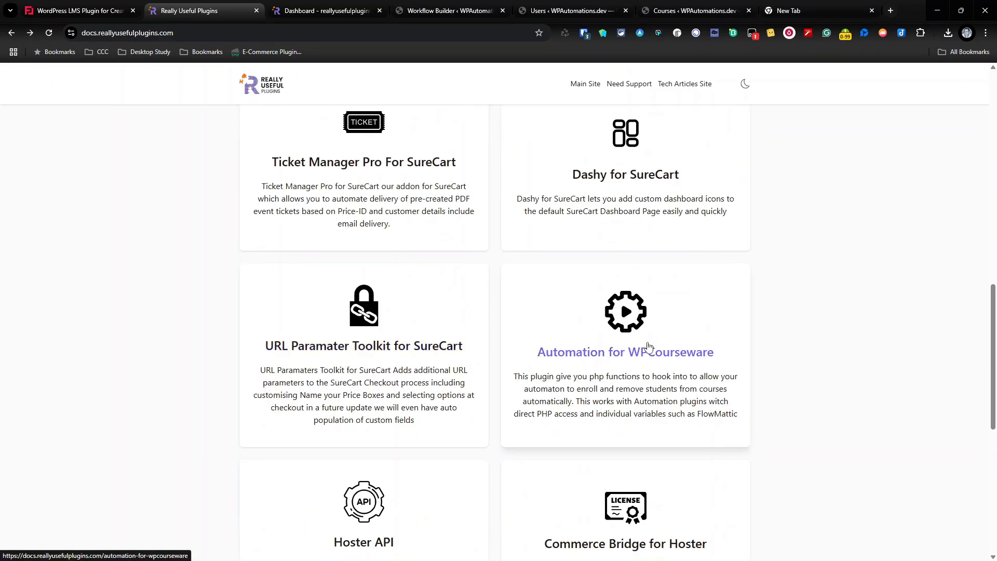
left_click(656, 348)
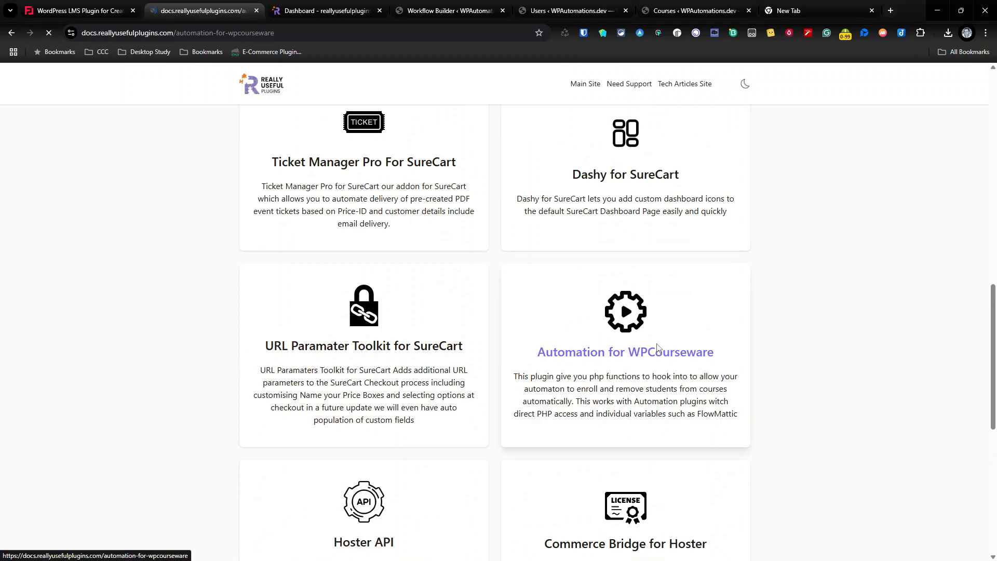
left_click(345, 317)
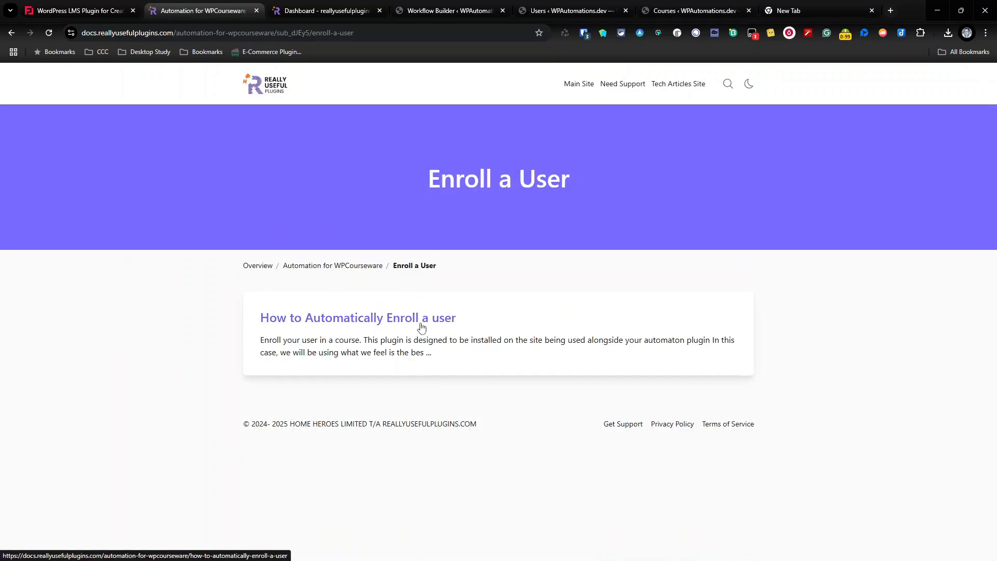
left_click(421, 328)
scroll(462, 335, "down", 8)
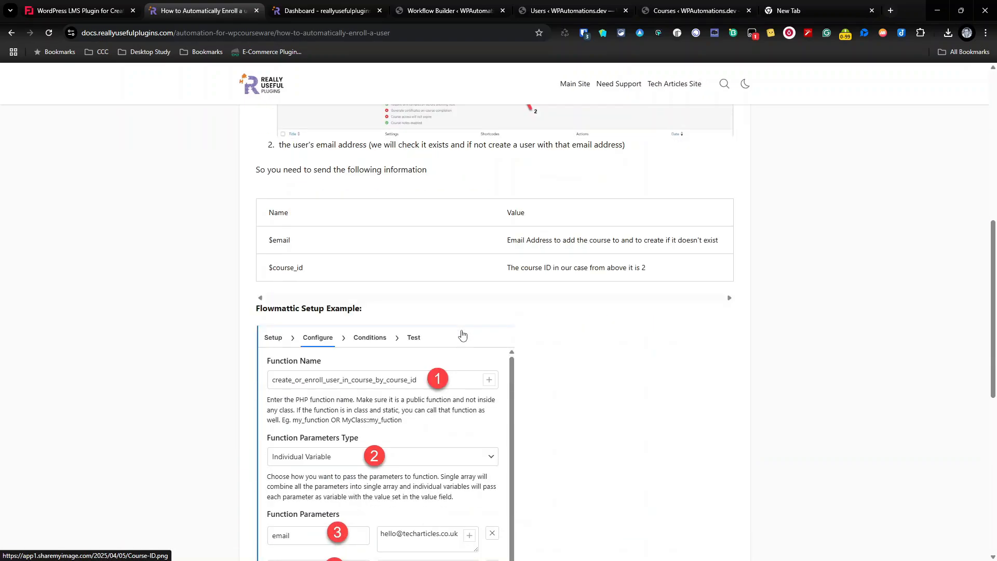
scroll(463, 335, "down", 8)
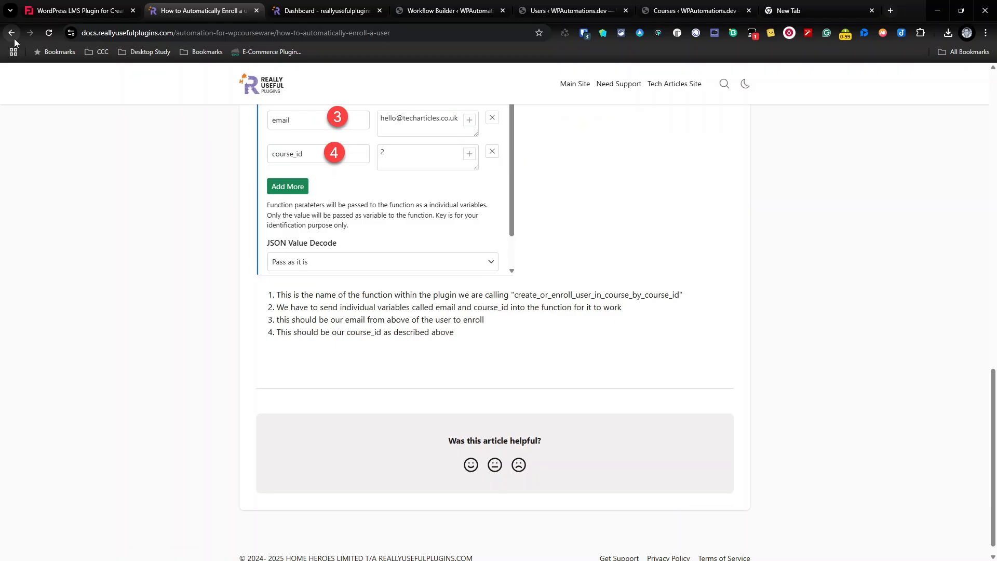
- Go back to the Automation for WPCourseware documentation and review the "How to automatically remove a user from a course" article
left_click(14, 40)
left_click(363, 265)
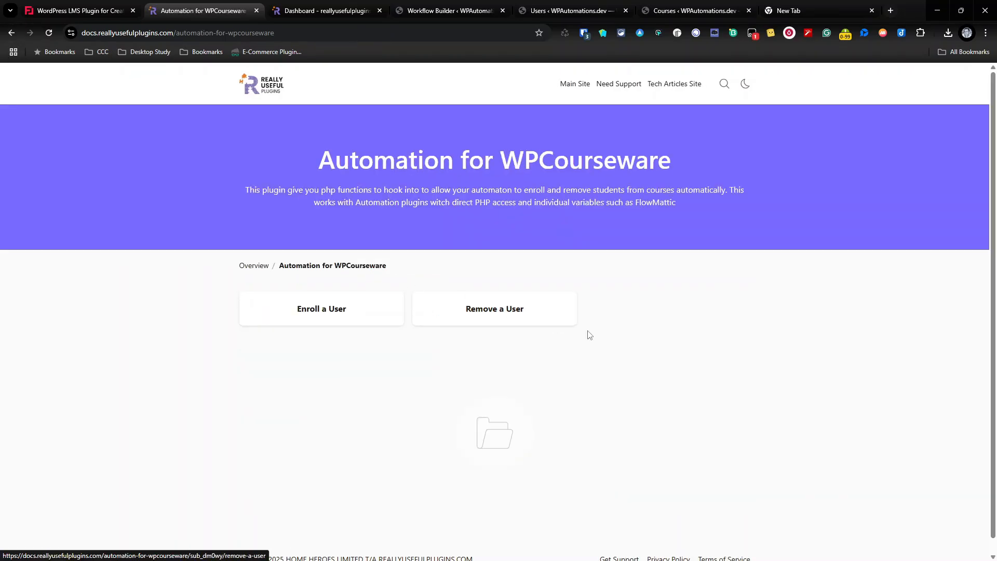
left_click(528, 322)
left_click(531, 322)
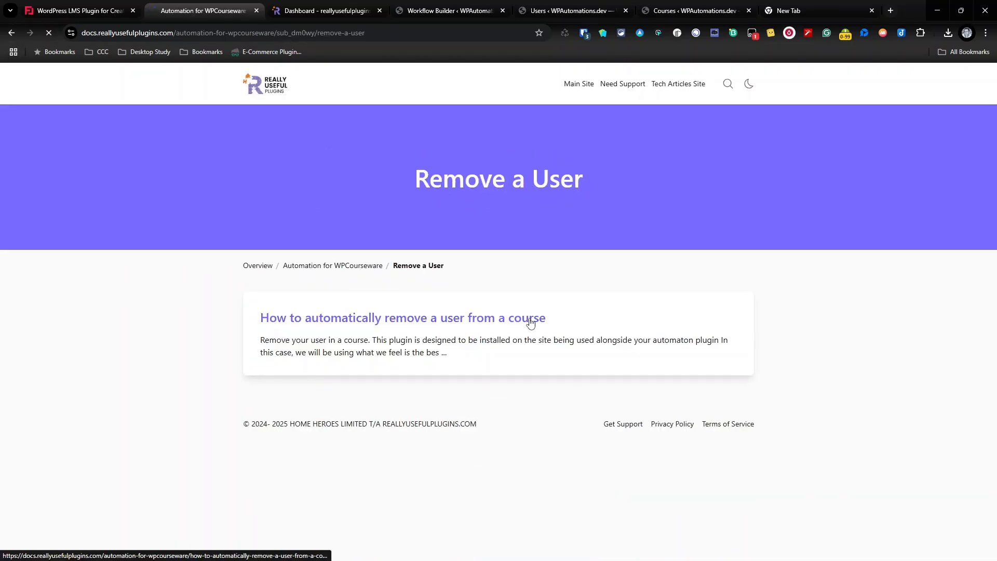
scroll(519, 319, "down", 15)
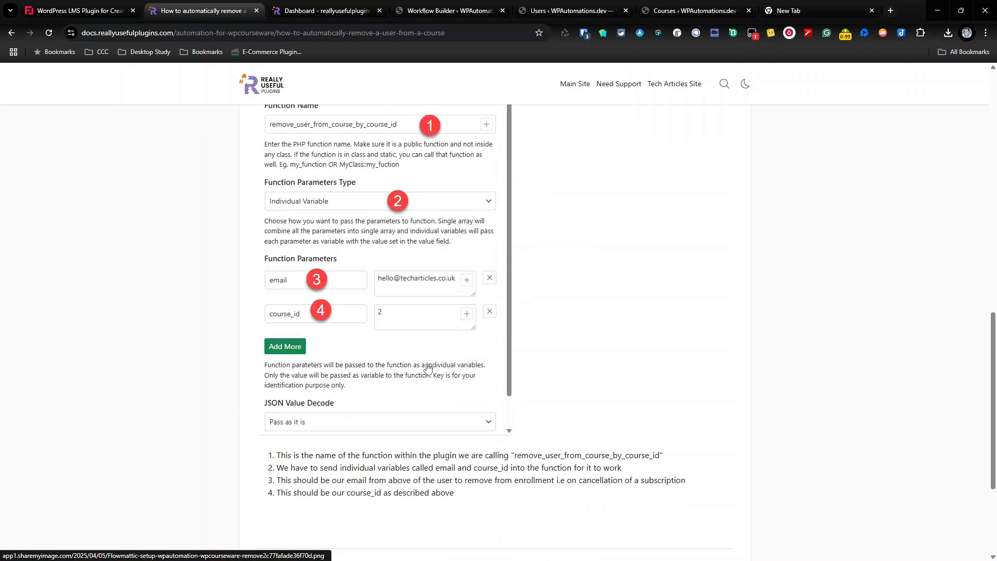
scroll(439, 369, "up", 5)
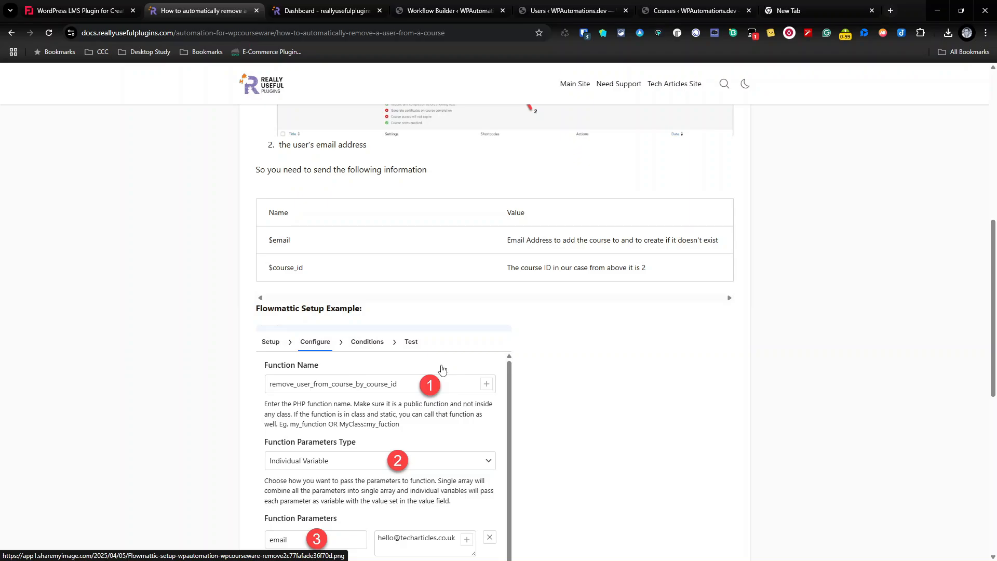
scroll(442, 369, "up", 8)
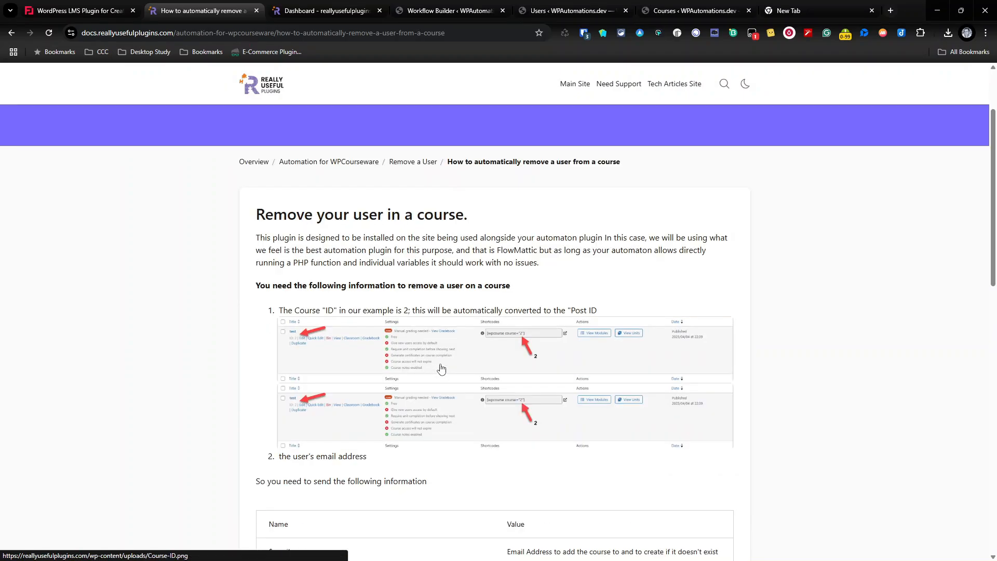